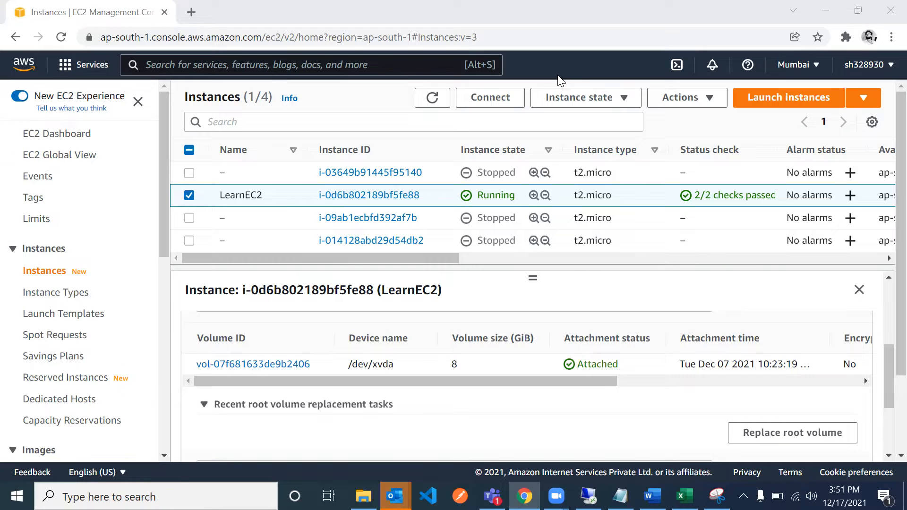
- Check the availability zone of the running LearnEC2 instance in the instances table
left_click(690, 122)
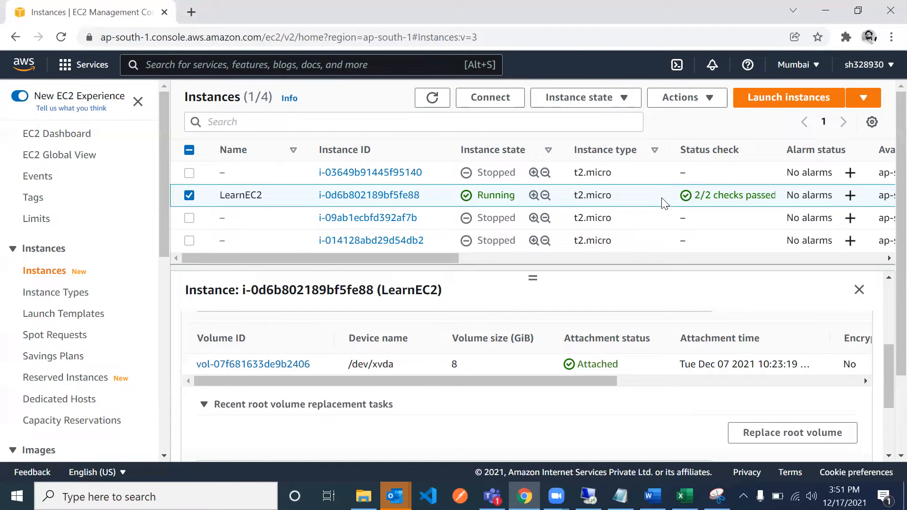
scroll(665, 202, "right", 5)
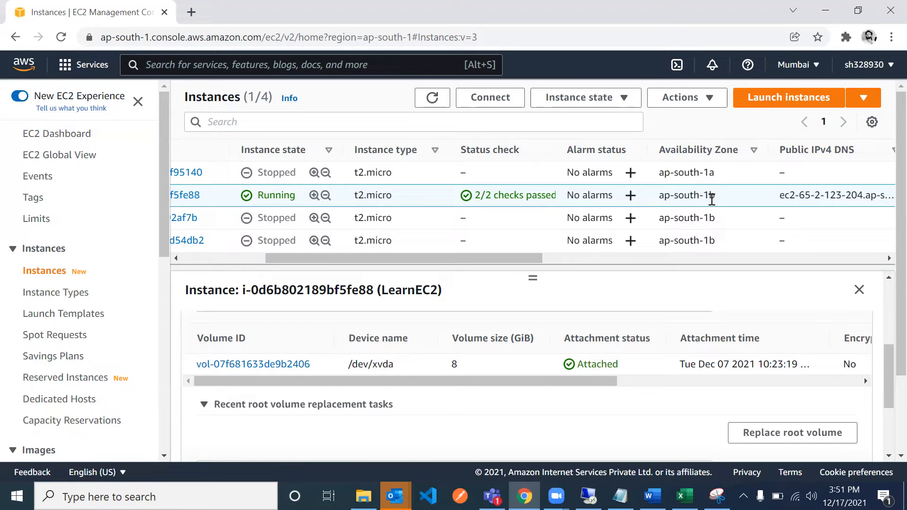
scroll(574, 207, "left", 5)
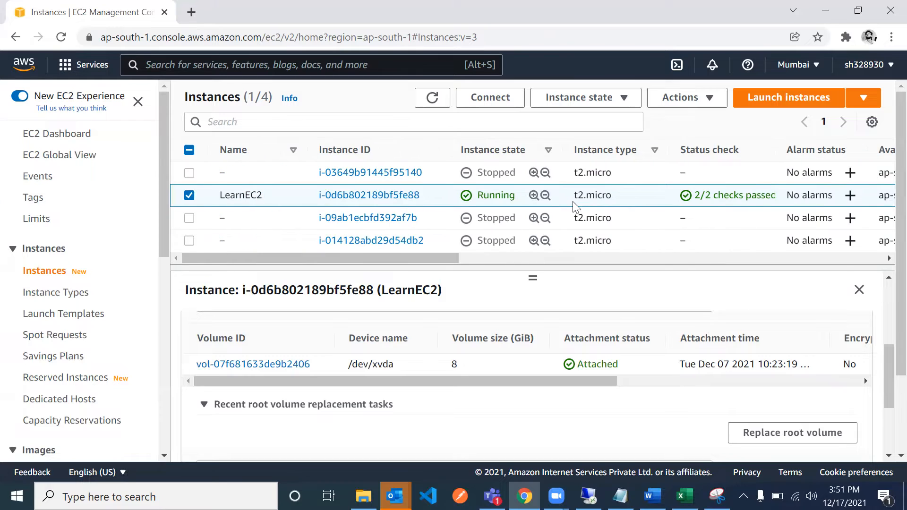
scroll(523, 198, "right", 5)
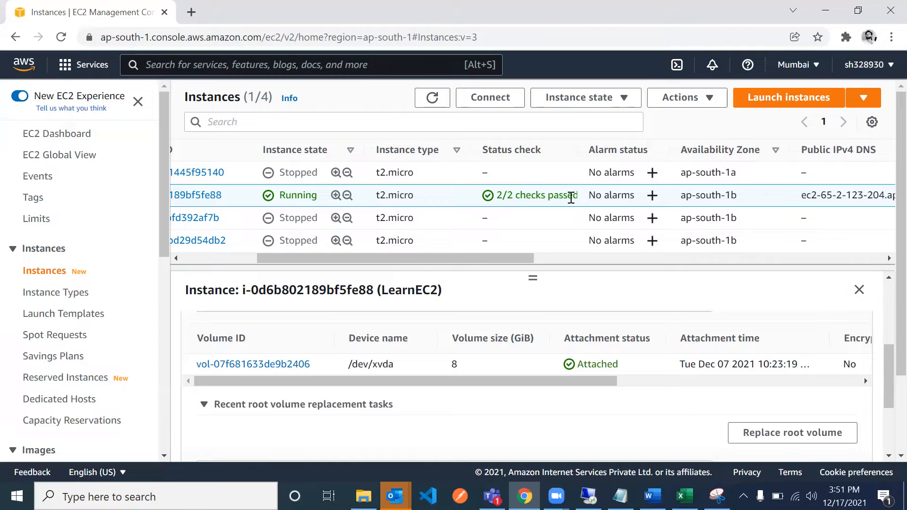
scroll(559, 197, "left", 5)
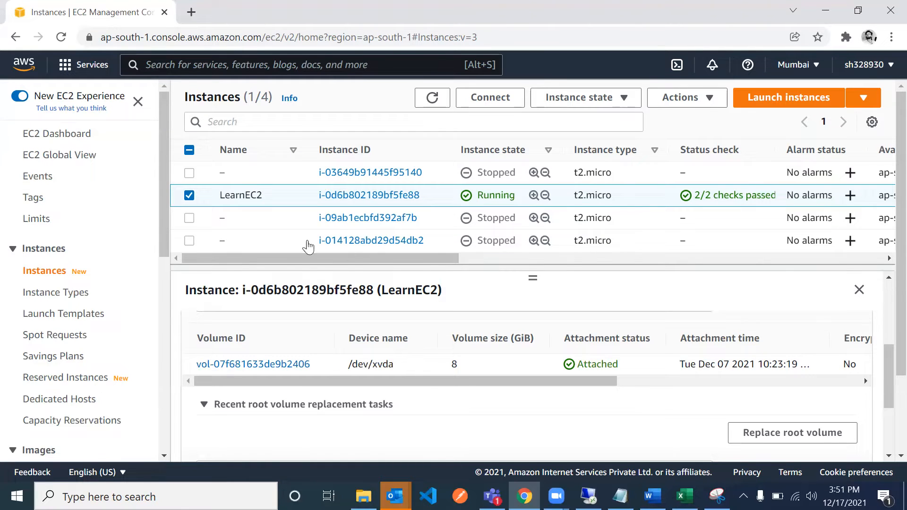
- Reselect the LearnEC2 instance and examine its storage details, including the root device type and the attached block device
left_click(190, 195)
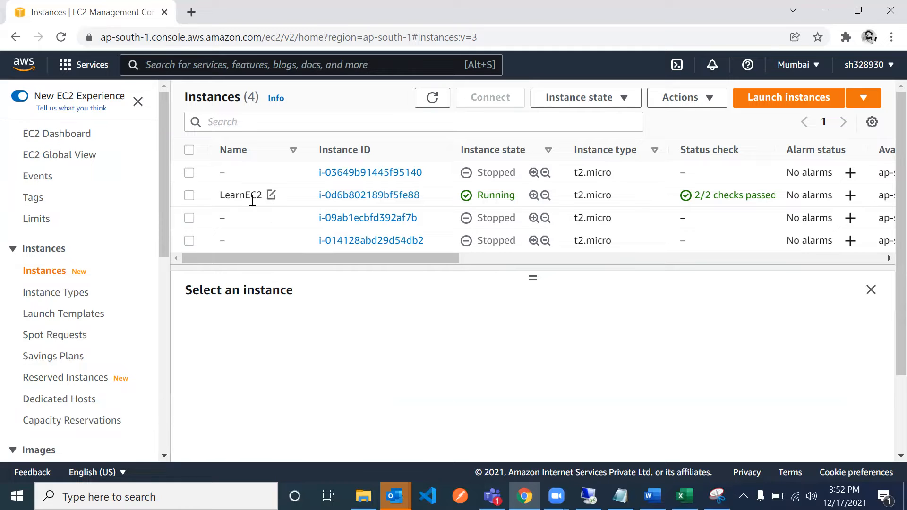
left_click(189, 196)
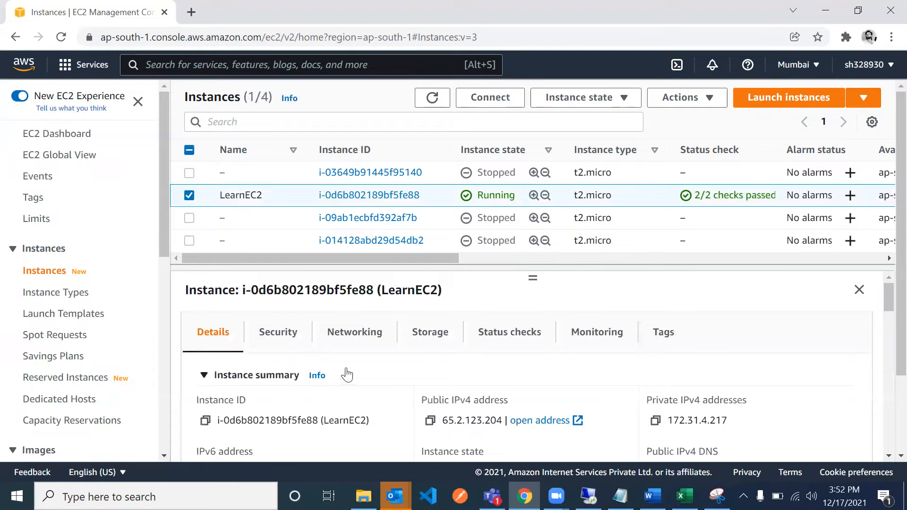
left_click(439, 339)
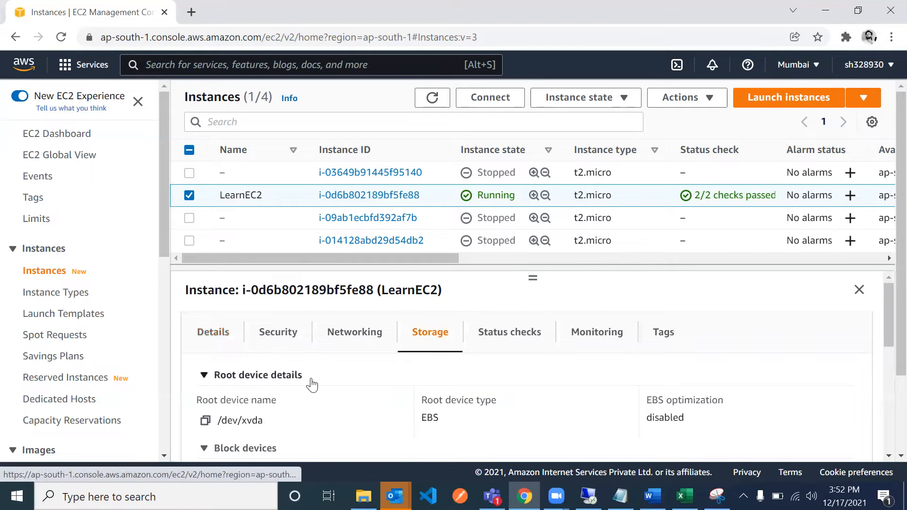
scroll(310, 384, "down", 1)
mouse_move(423, 380)
left_mouse_down()
mouse_move(499, 381)
mouse_move(422, 380)
left_mouse_up()
left_click(465, 393)
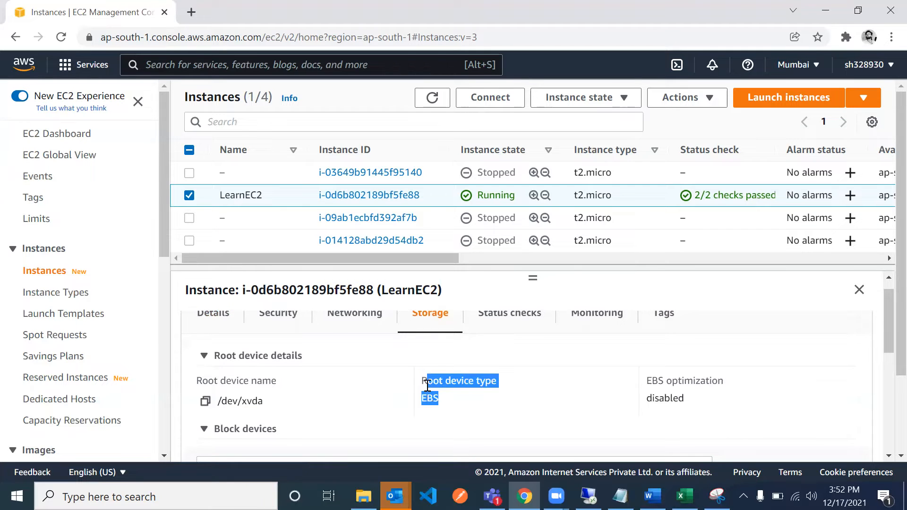
scroll(426, 386, "down", 4)
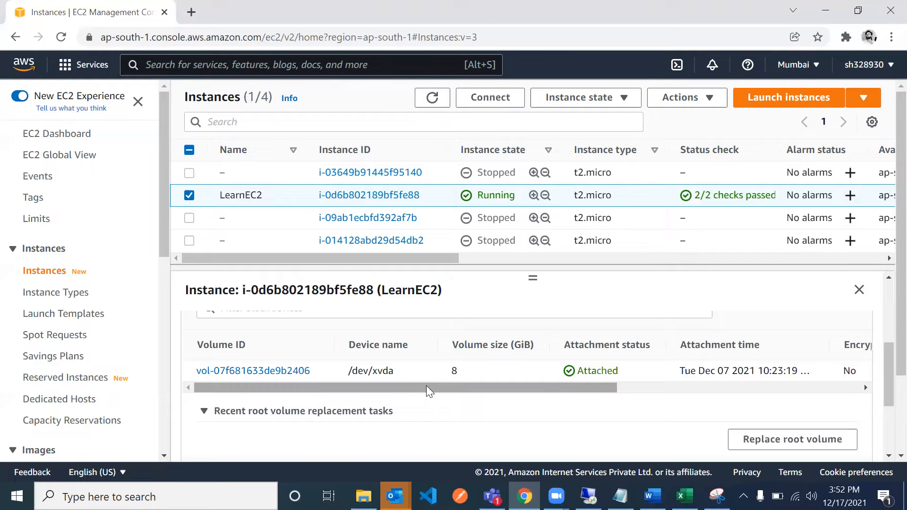
- Open the details page of LearnEC2's attached volume in a separate tab and return to the block devices of the instance
left_click(278, 371)
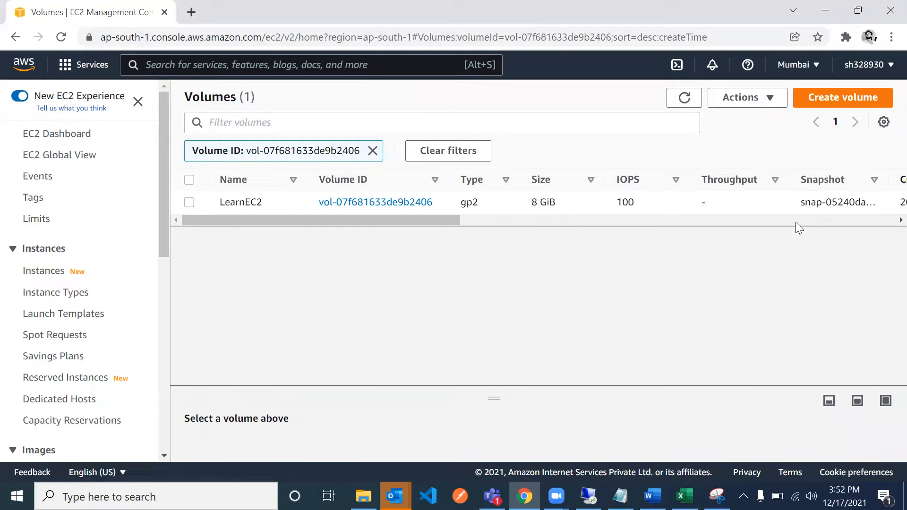
left_click(368, 203)
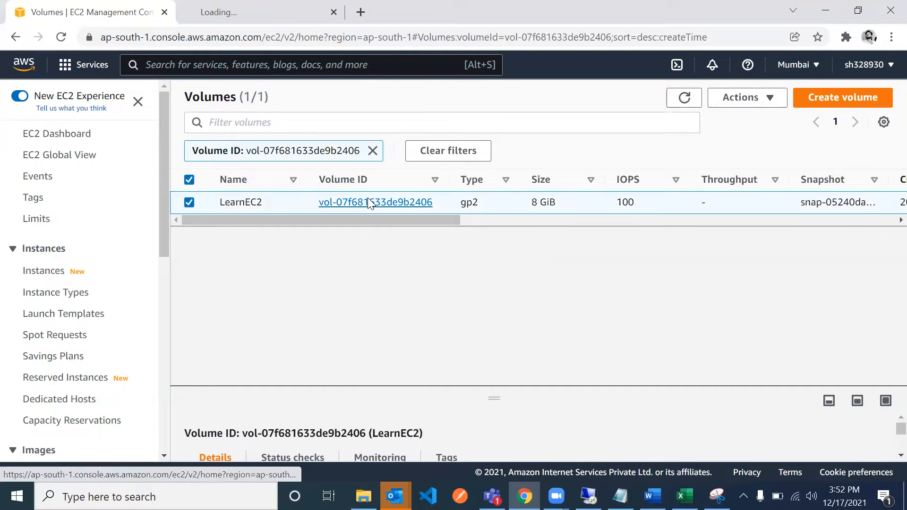
left_click(45, 274)
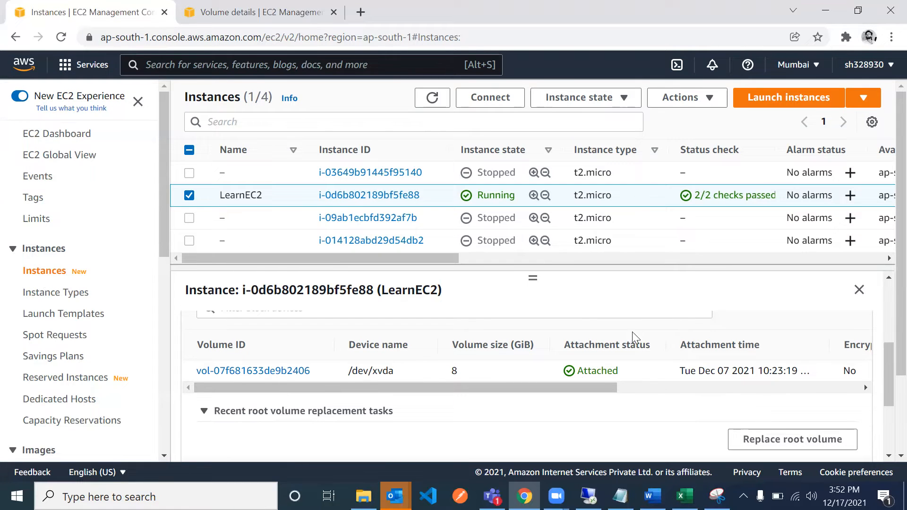
scroll(589, 313, "up", 2)
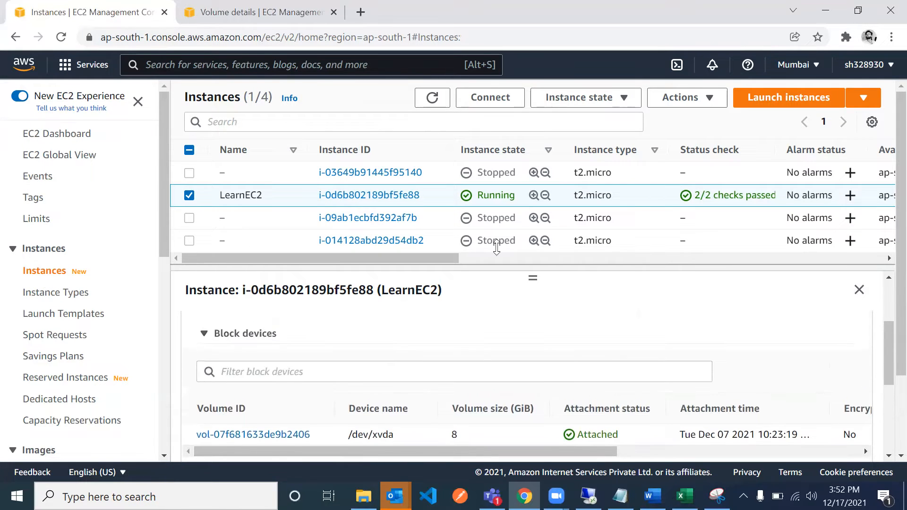
- Examine the attached volume's details page for its size, availability zone and status checks
left_click(244, 20)
scroll(466, 243, "down", 1)
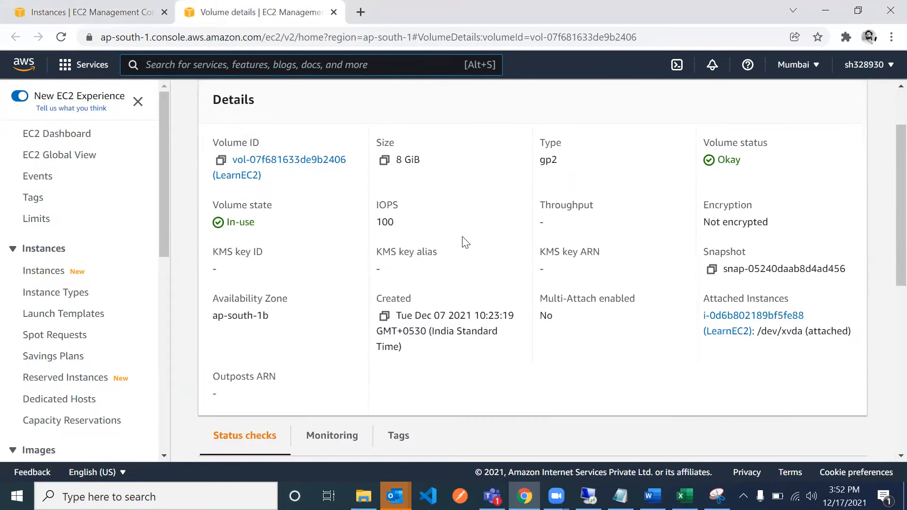
scroll(465, 242, "up", 2)
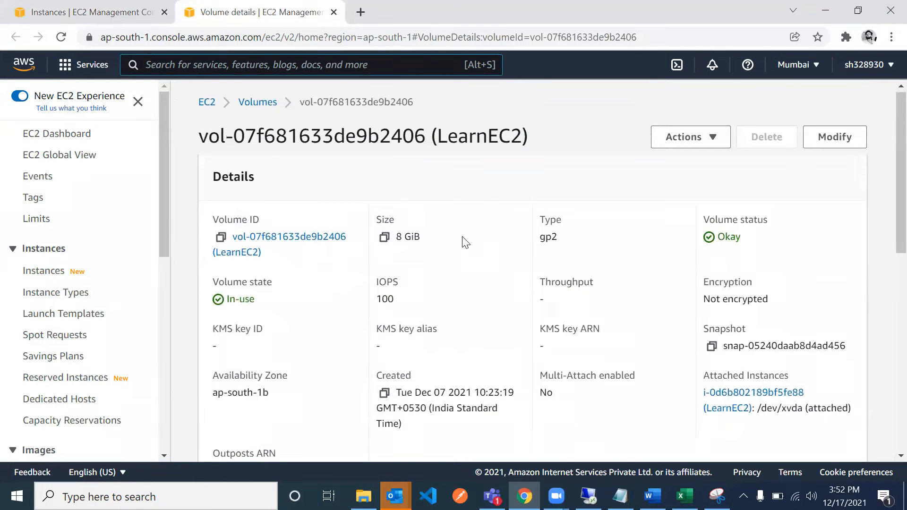
left_click_drag(424, 242, 396, 239)
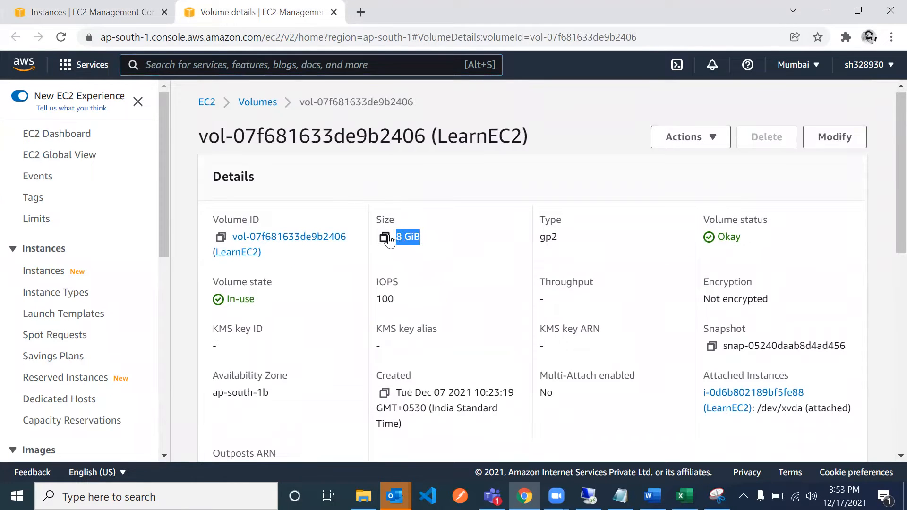
scroll(567, 274, "down", 1)
scroll(476, 313, "down", 1)
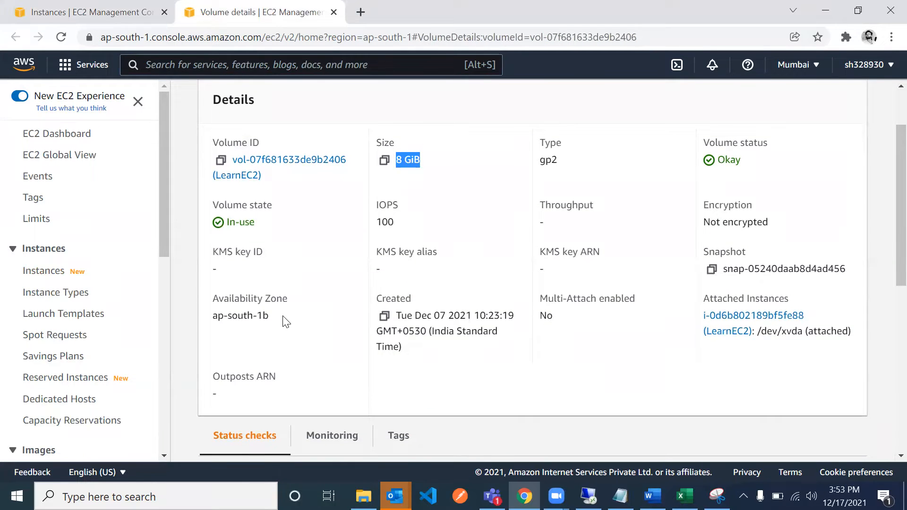
scroll(286, 319, "down", 5)
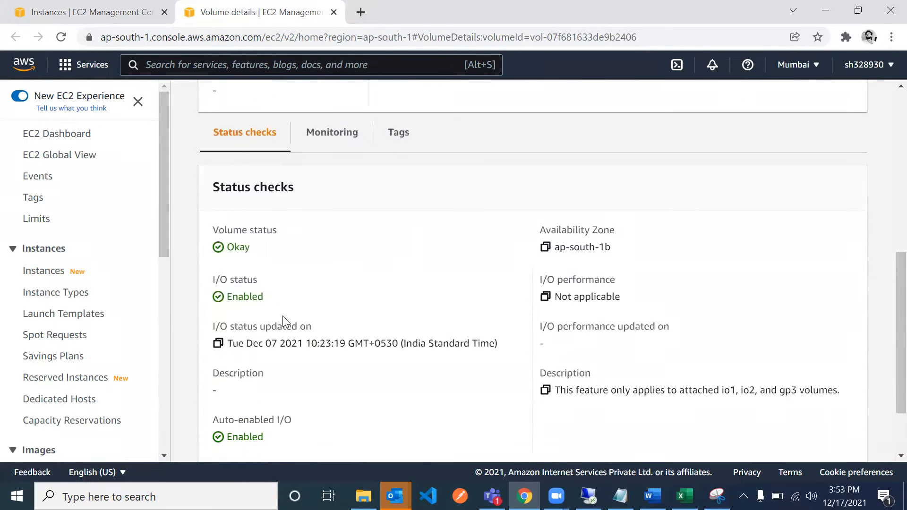
scroll(413, 281, "up", 7)
- Start creating a new volume from the full volumes list, keeping General Purpose SSD (gp2) as the volume type
left_click(690, 139)
left_click(667, 157)
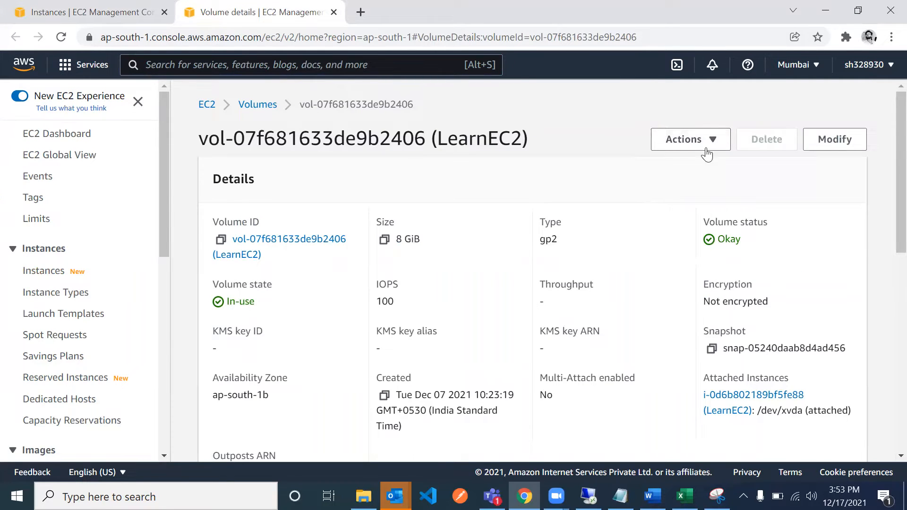
left_click(256, 105)
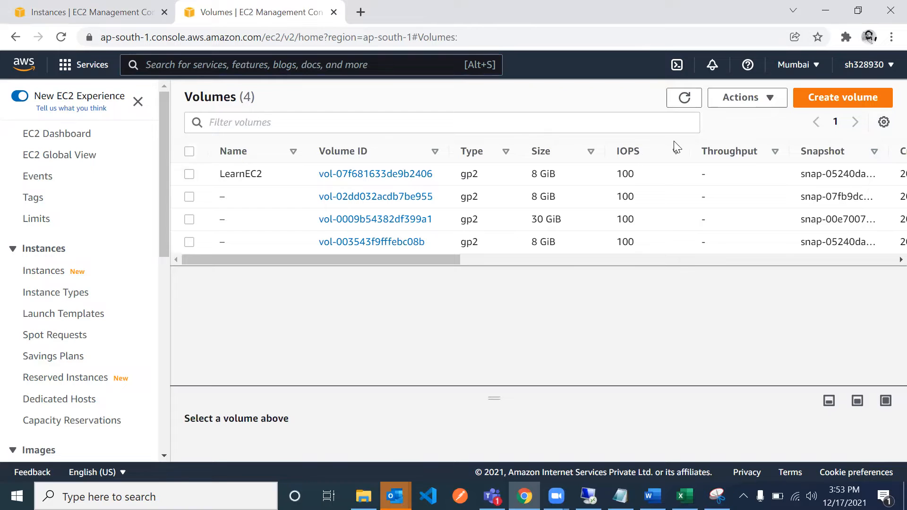
left_click(821, 102)
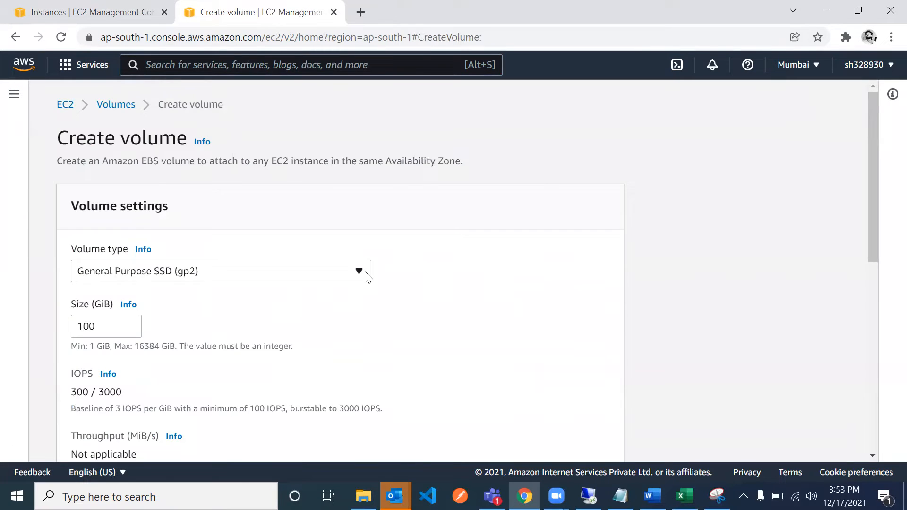
scroll(366, 276, "down", 2)
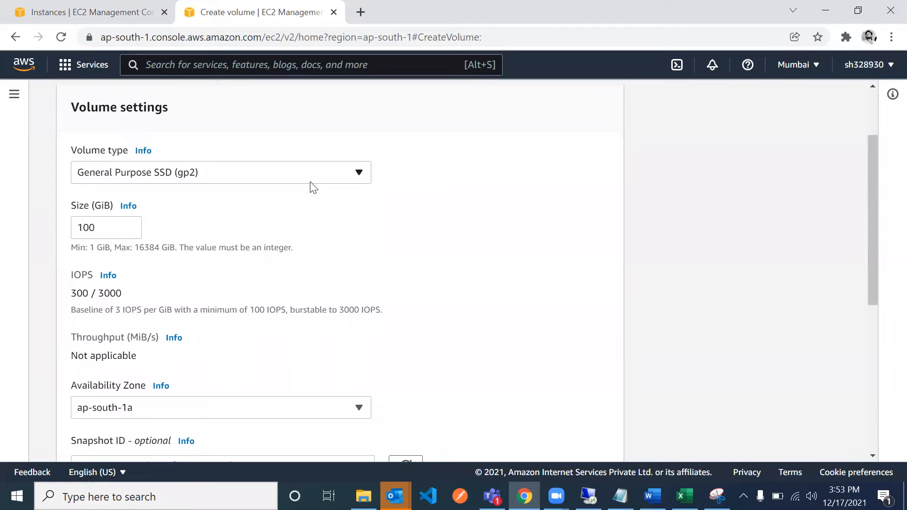
left_click(312, 175)
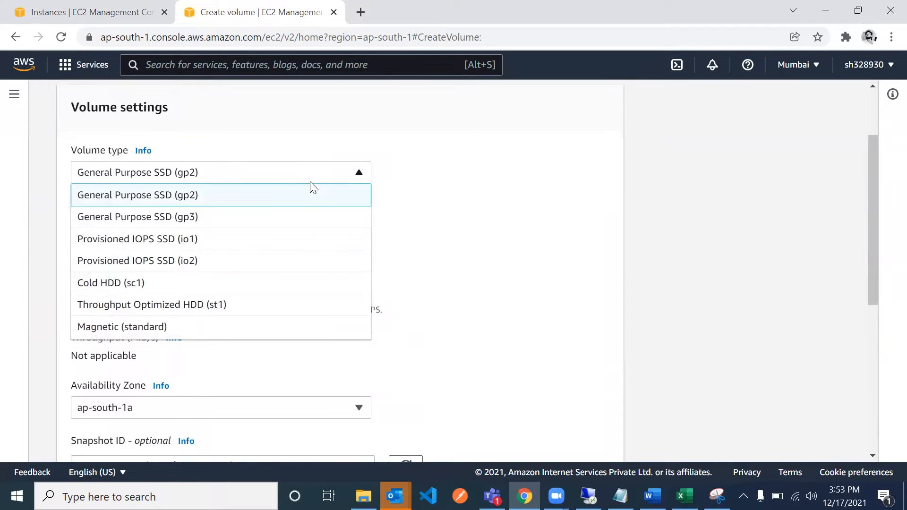
left_click(478, 200)
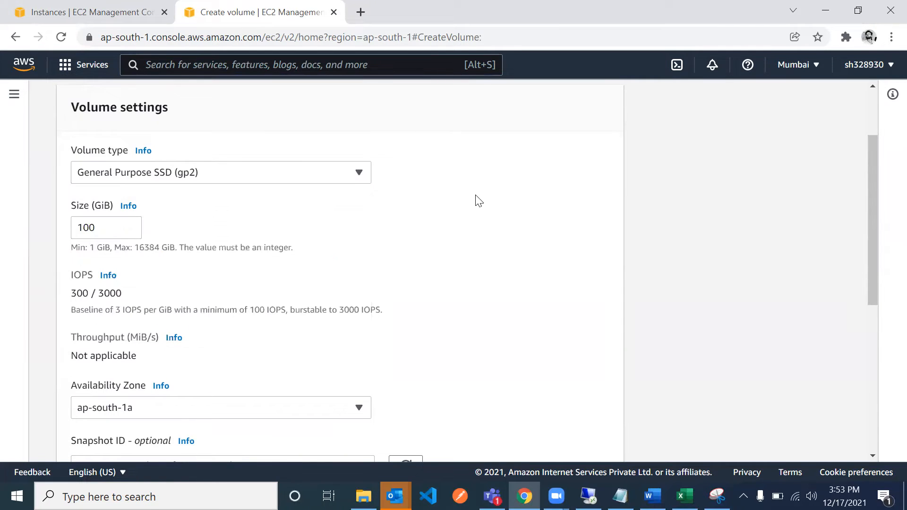
- Set the new volume's size to 2 GiB
left_click(115, 228)
key("BackSpace")
key("BackSpace")
key("BackSpace")
type("0")
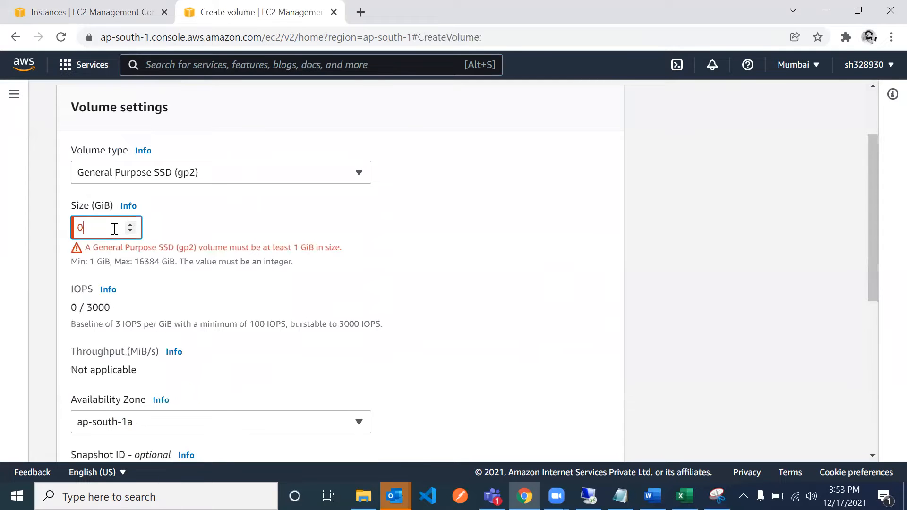
key("BackSpace")
type("2")
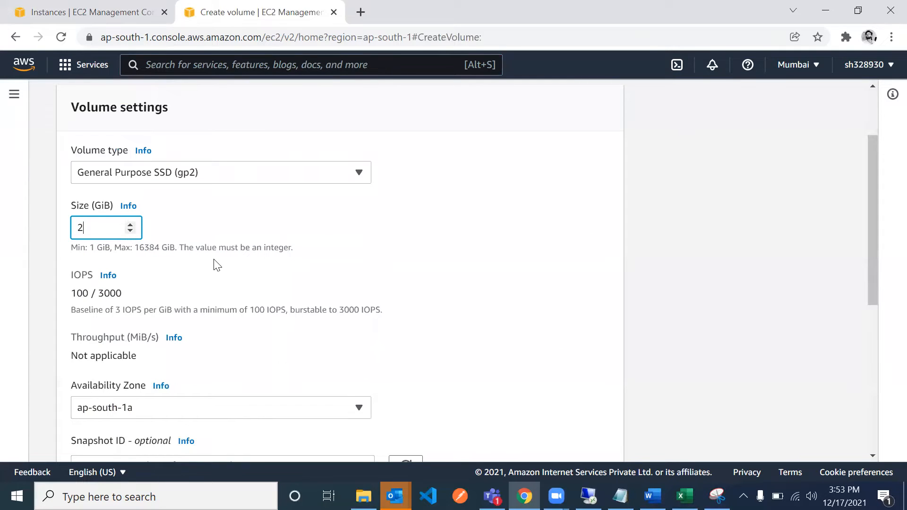
- Set the availability zone to ap-south-1b and create the volume without a snapshot, encryption or tags
scroll(217, 264, "down", 3)
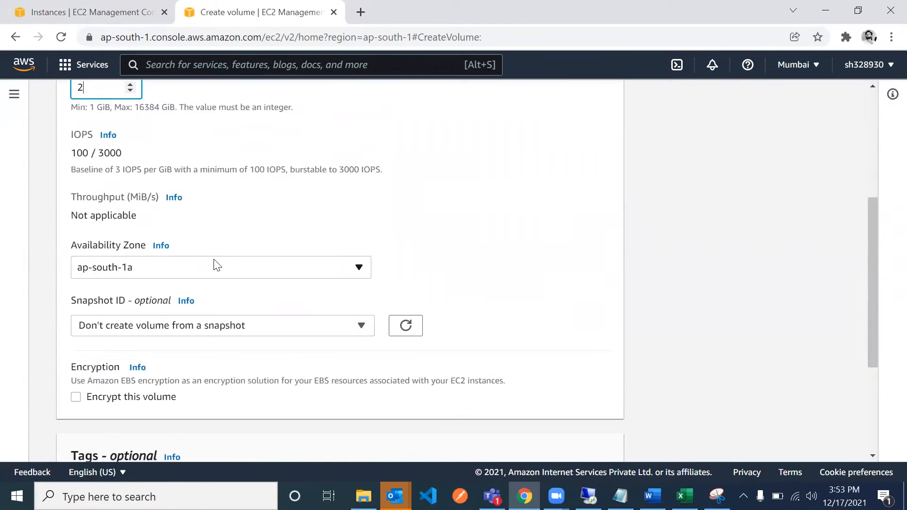
left_click(259, 273)
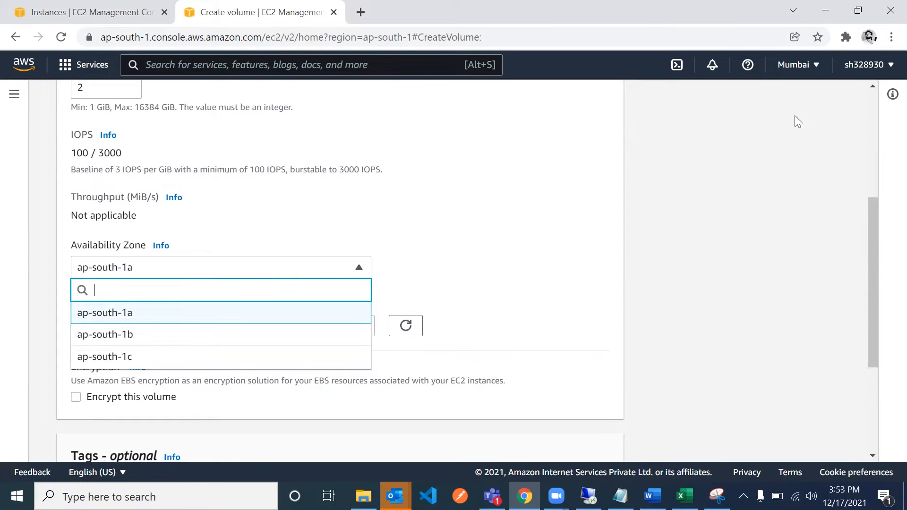
left_click(198, 336)
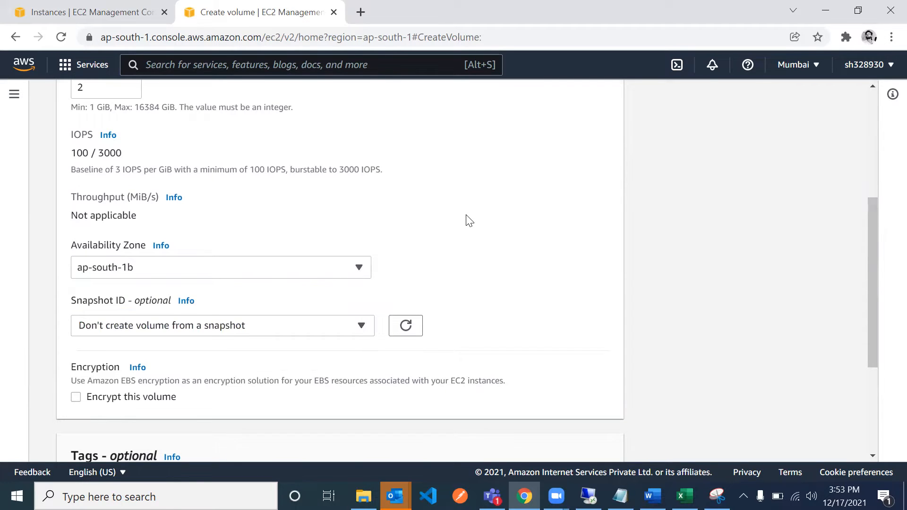
scroll(469, 220, "down", 3)
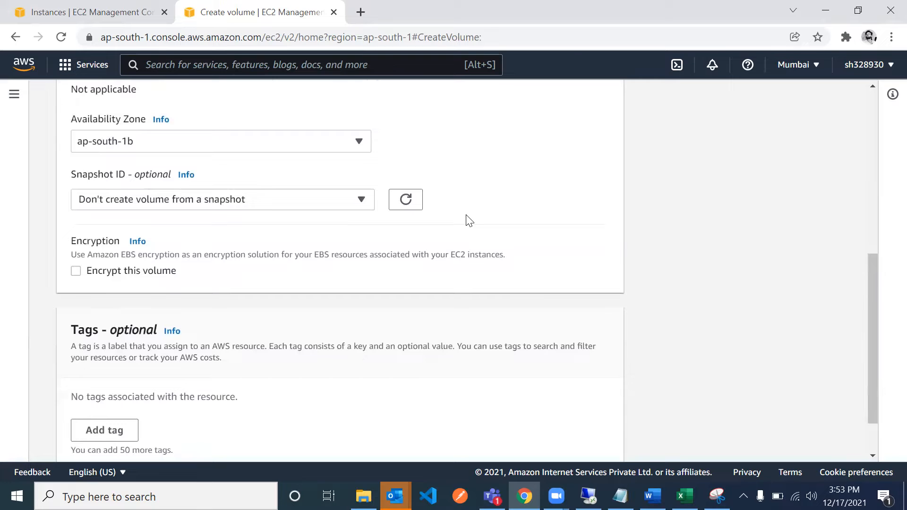
scroll(469, 220, "down", 2)
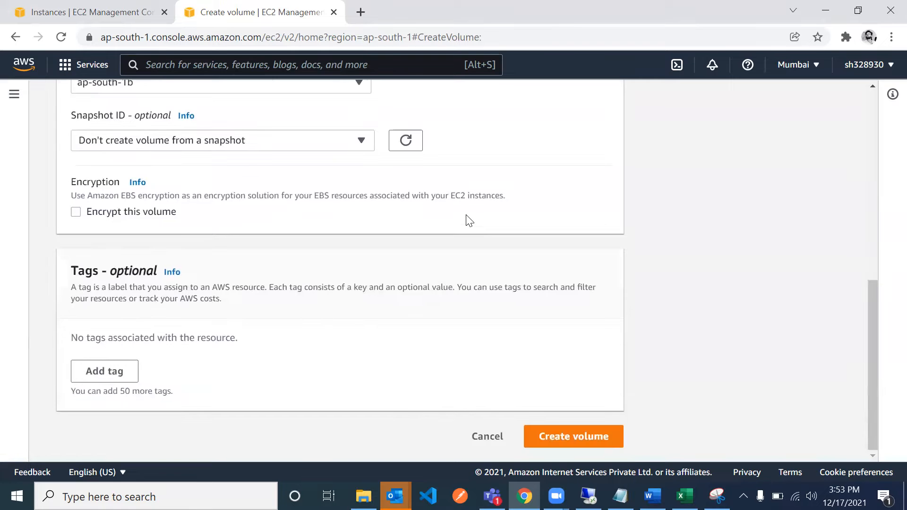
left_click(557, 444)
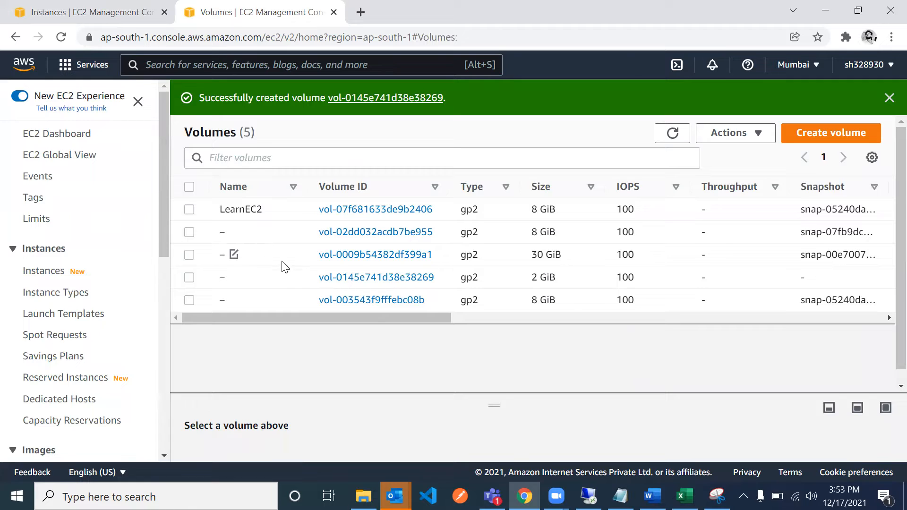
- Review the newly created 2 GiB volume in the volumes list and return to LearnEC2's block devices
scroll(581, 237, "right", 3)
scroll(581, 237, "left", 3)
left_click(100, 14)
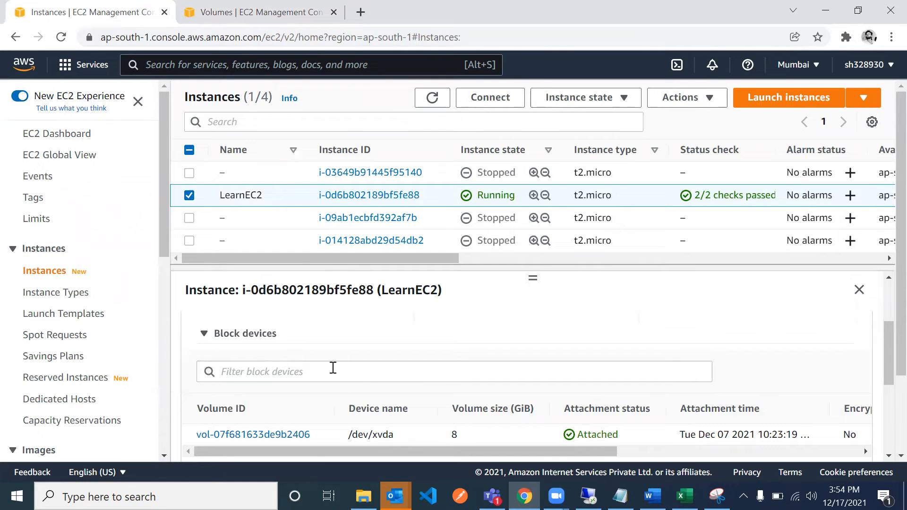
- Examine LearnEC2's storage details, block devices and available instance actions
scroll(337, 317, "up", 3)
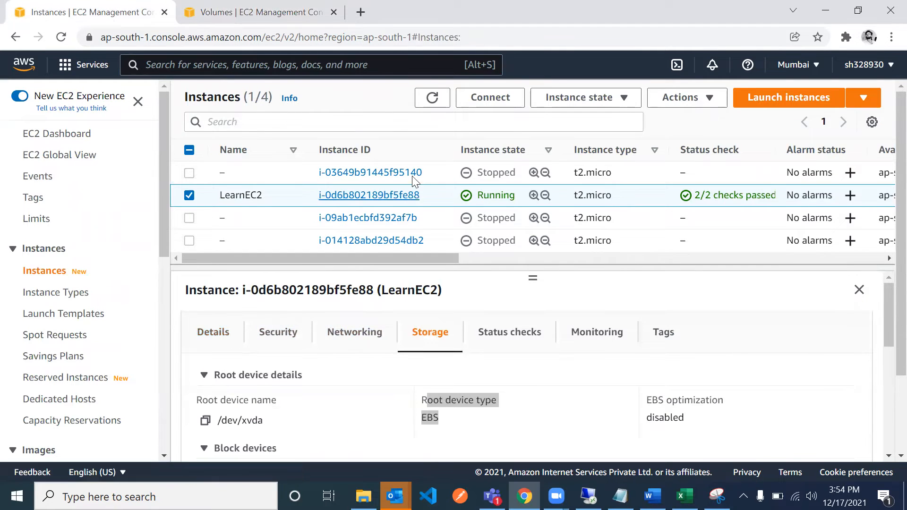
left_click(189, 196)
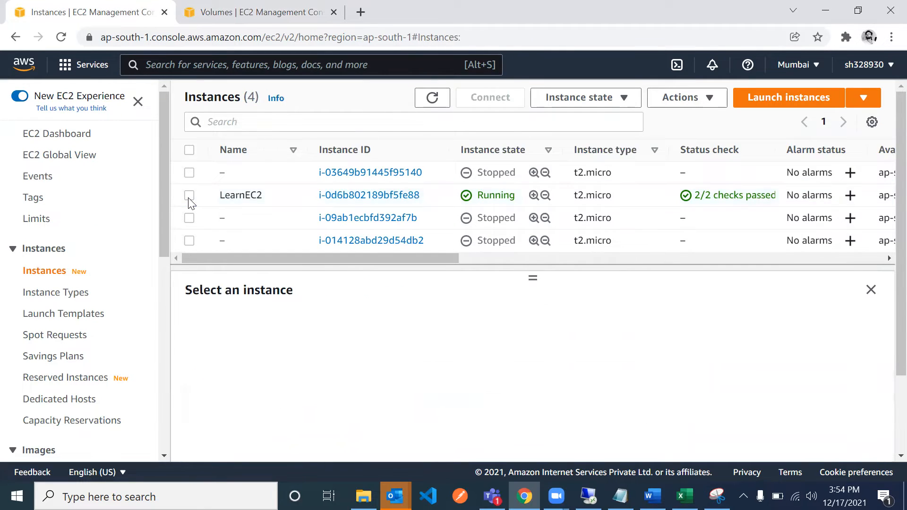
left_click(189, 196)
left_click(424, 337)
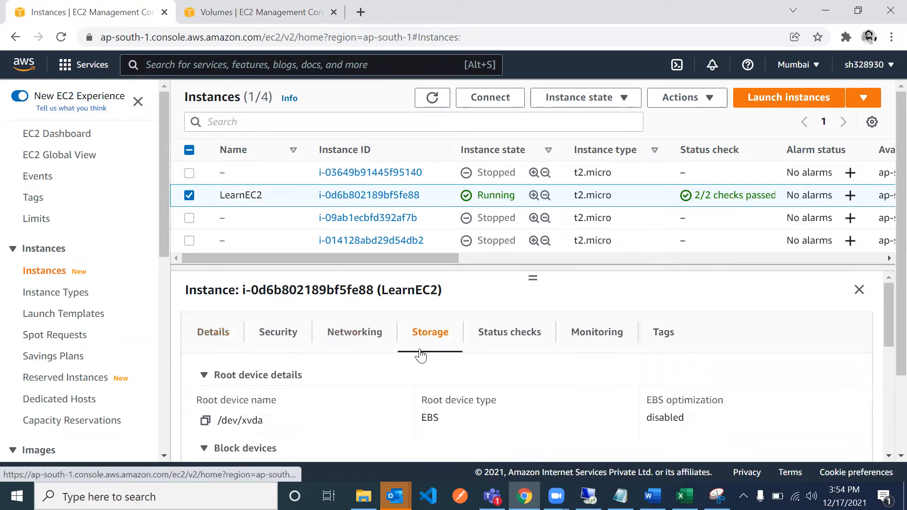
scroll(416, 359, "down", 2)
scroll(414, 371, "down", 3)
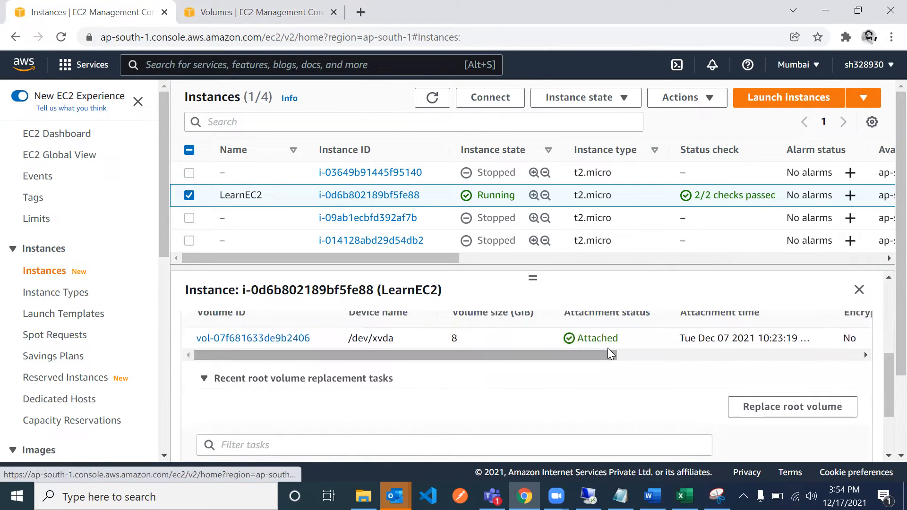
scroll(401, 378, "up", 4)
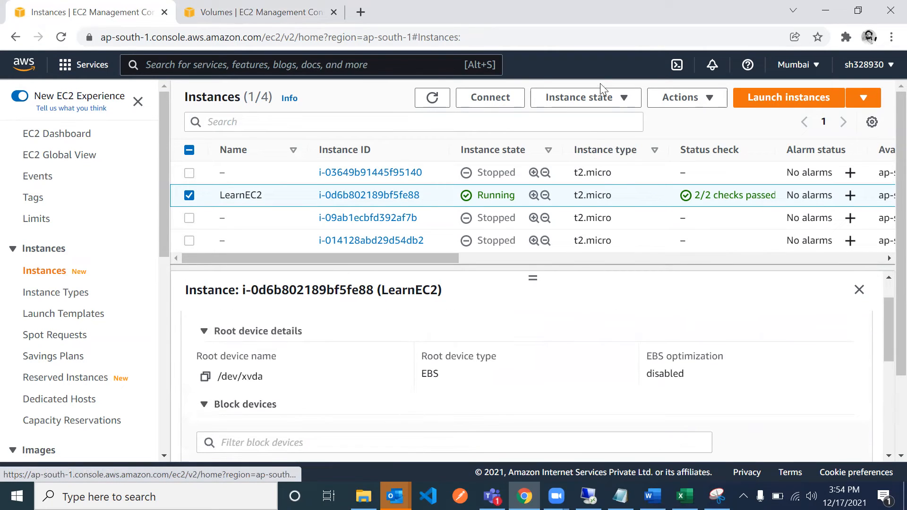
left_click(676, 98)
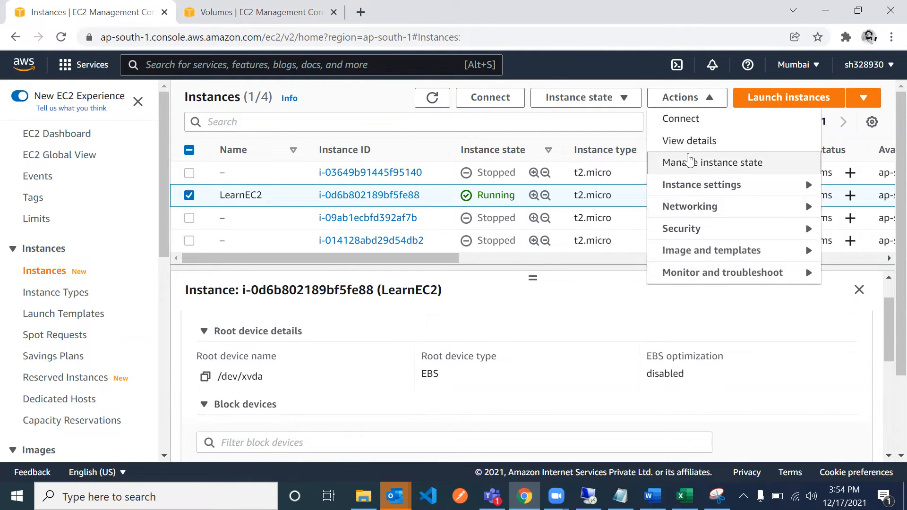
left_click(603, 294)
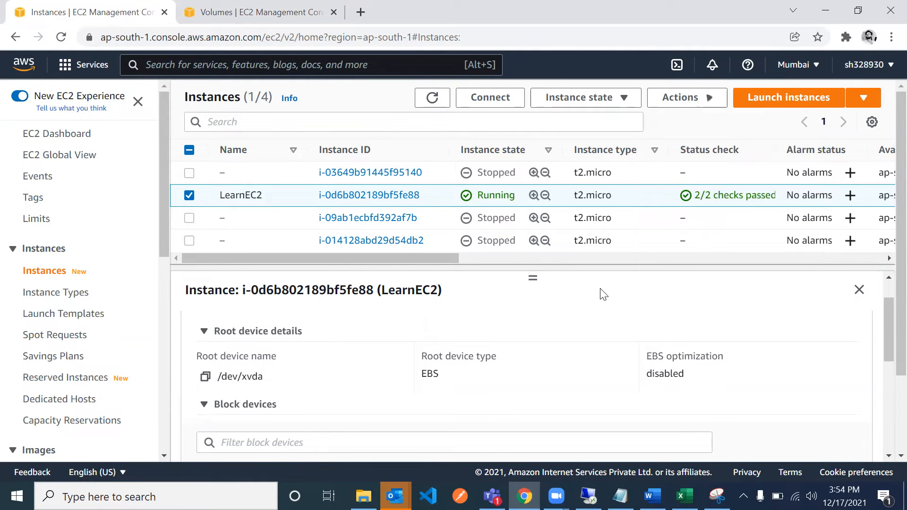
scroll(504, 309, "down", 2)
scroll(374, 386, "down", 1)
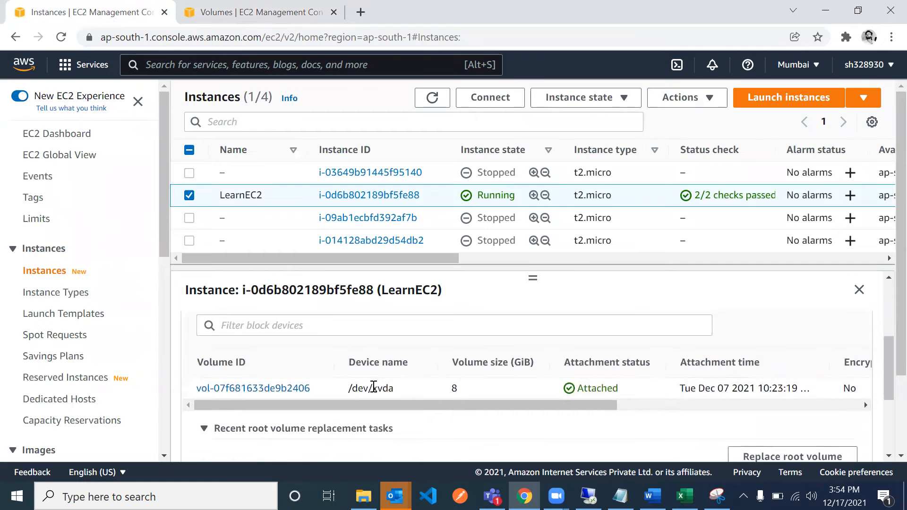
- Open the volumes list from LearnEC2's attached volume, clear the volume ID filter and select the 2 GiB volume
left_click(278, 388)
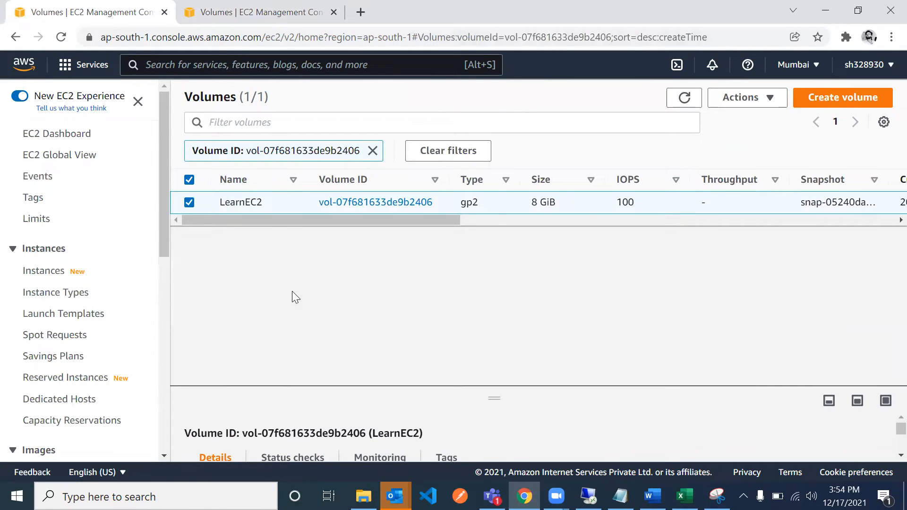
left_click(372, 151)
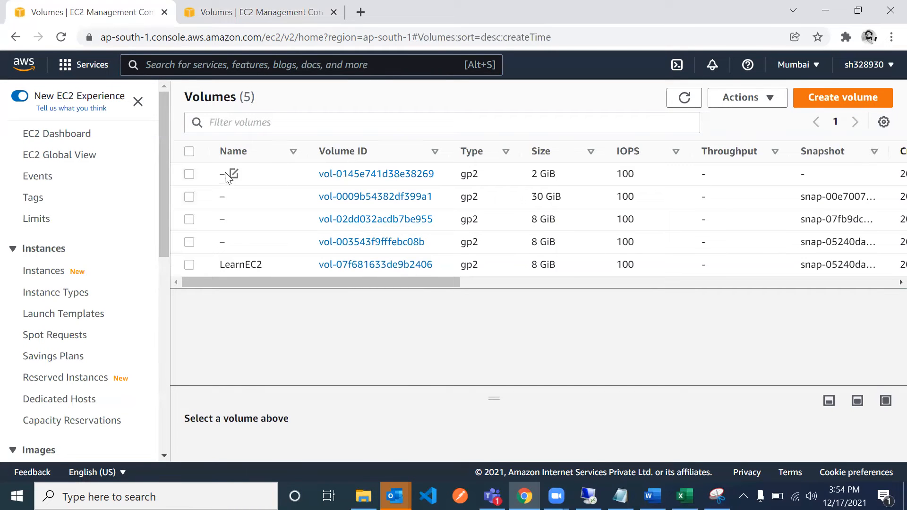
left_click(189, 175)
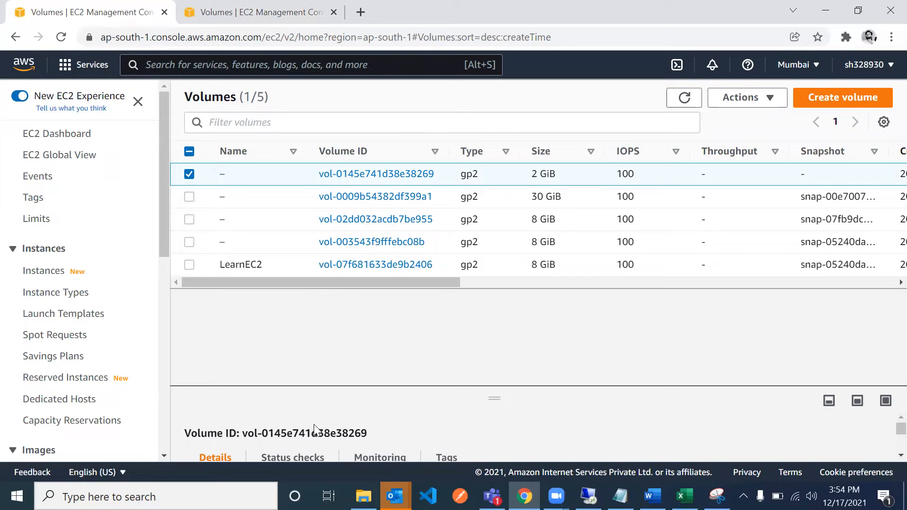
- Check the 2 GiB volume's availability zone and state, and start attaching it to an instance
scroll(314, 427, "down", 3)
scroll(314, 425, "up", 1)
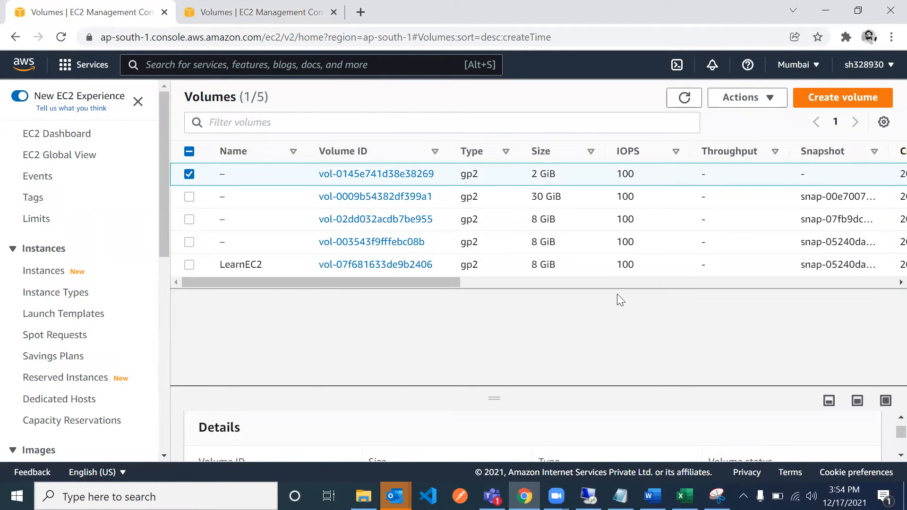
scroll(819, 206, "right", 5)
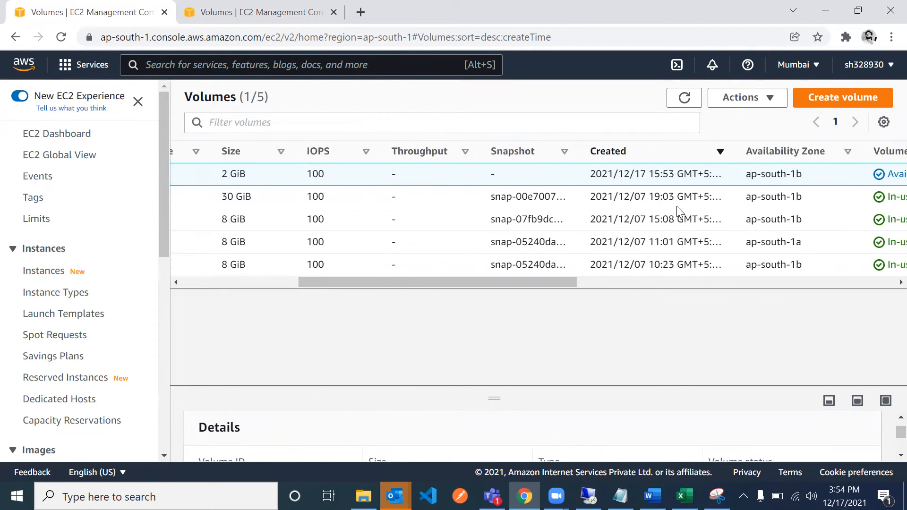
scroll(676, 206, "right", 2)
scroll(741, 189, "right", 3)
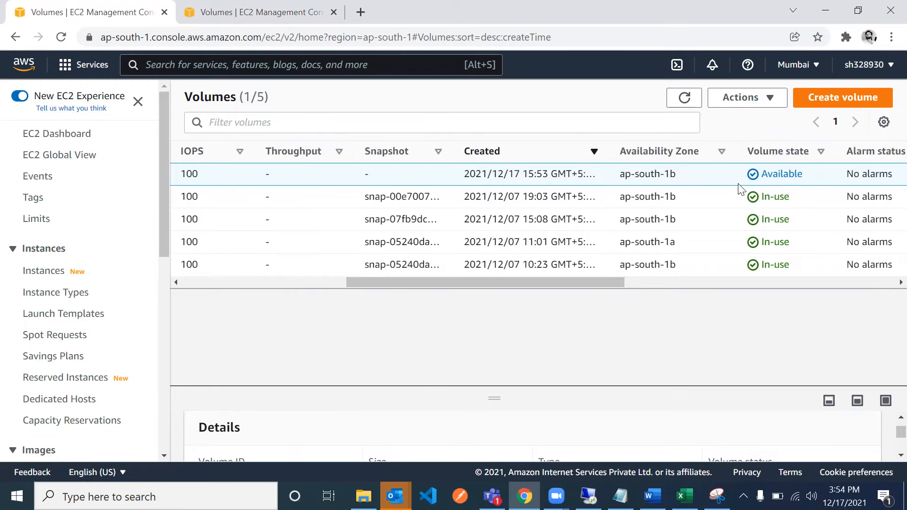
scroll(811, 183, "right", 7)
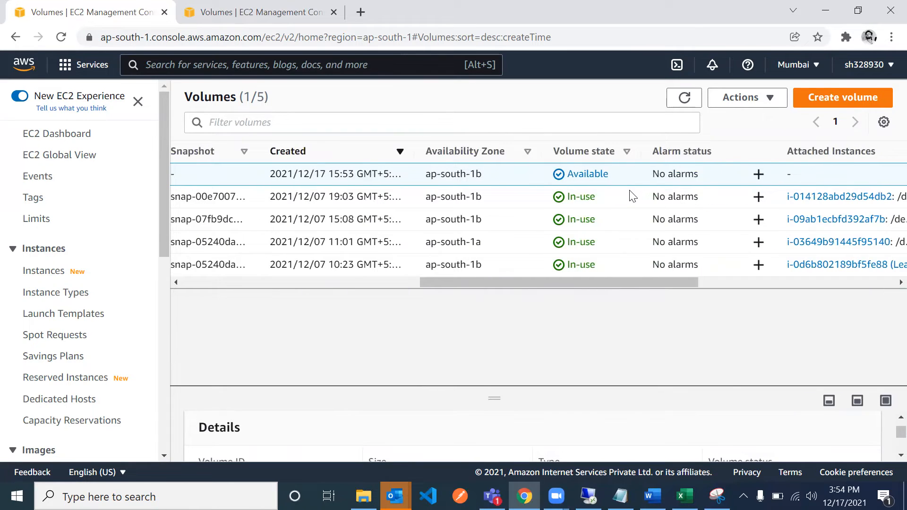
right_click(484, 182)
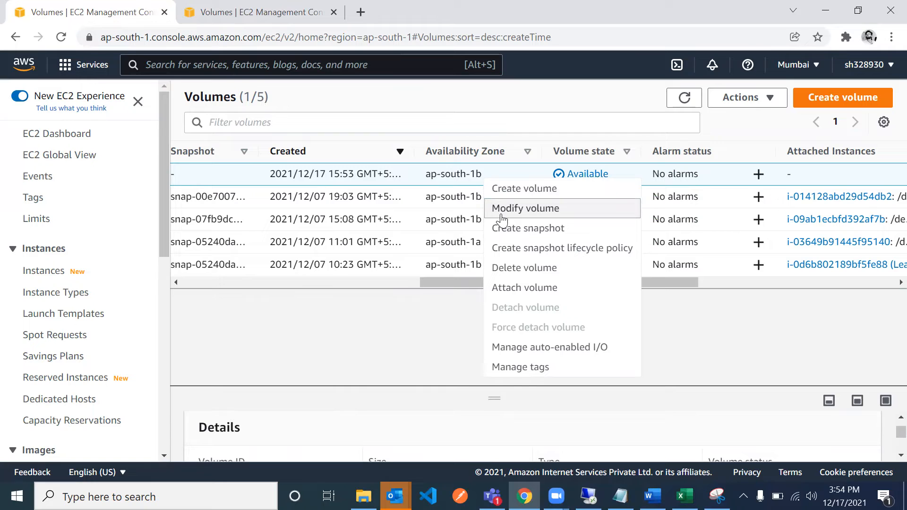
left_click(502, 289)
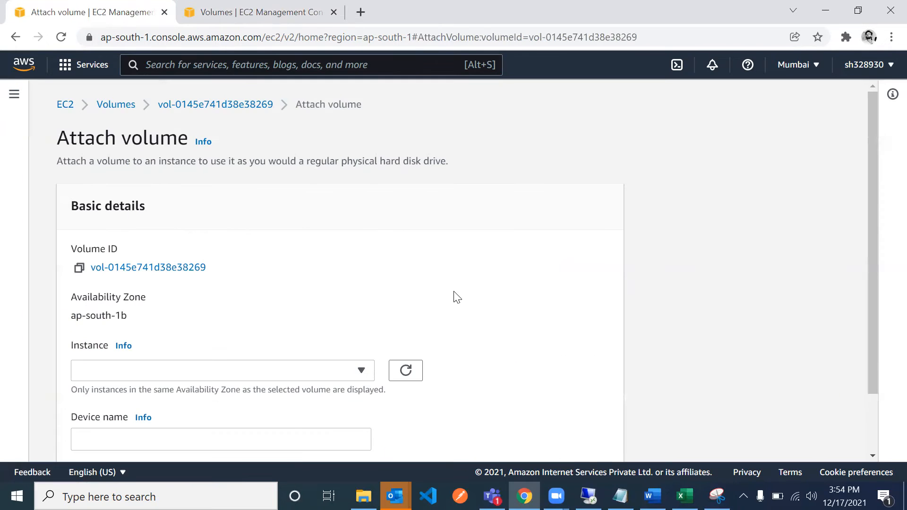
- Choose the running LearnEC2 instance as the target, keep the device name /dev/sdf and attach the volume
scroll(324, 306, "down", 1)
left_click(325, 306)
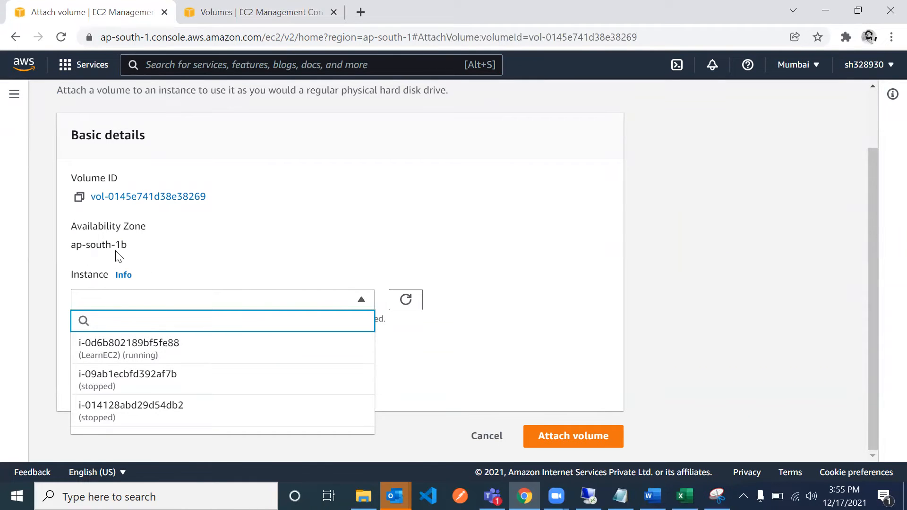
left_click(156, 357)
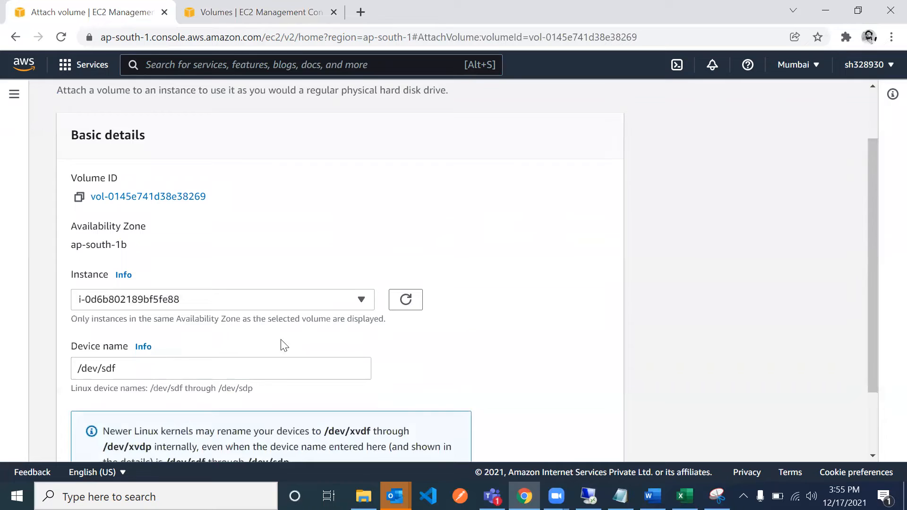
scroll(426, 350, "down", 2)
left_click(560, 439)
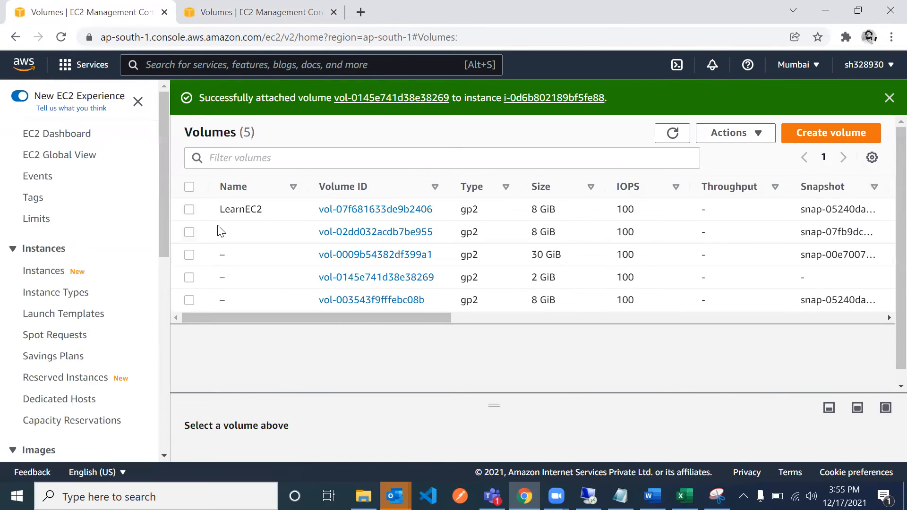
- Refresh the instances list, reselect LearnEC2 and check its block devices for the newly attached volume
left_click(189, 210)
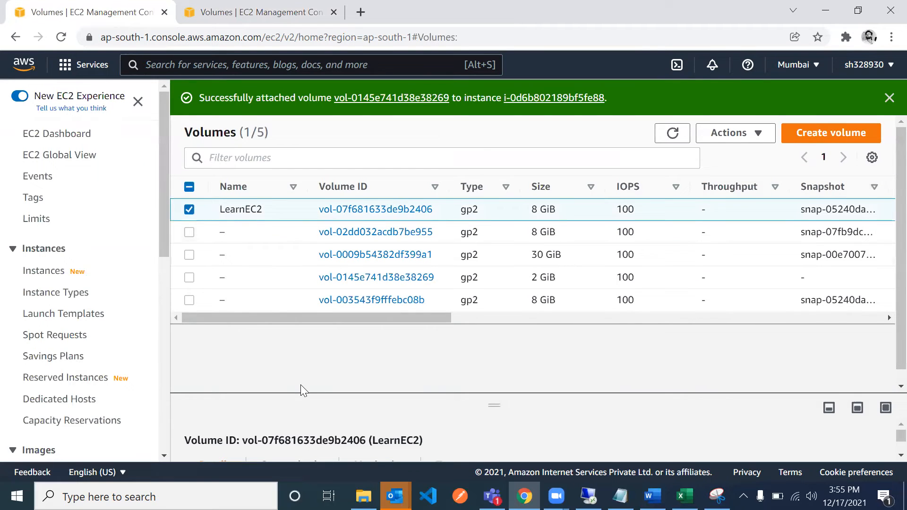
left_click(55, 269)
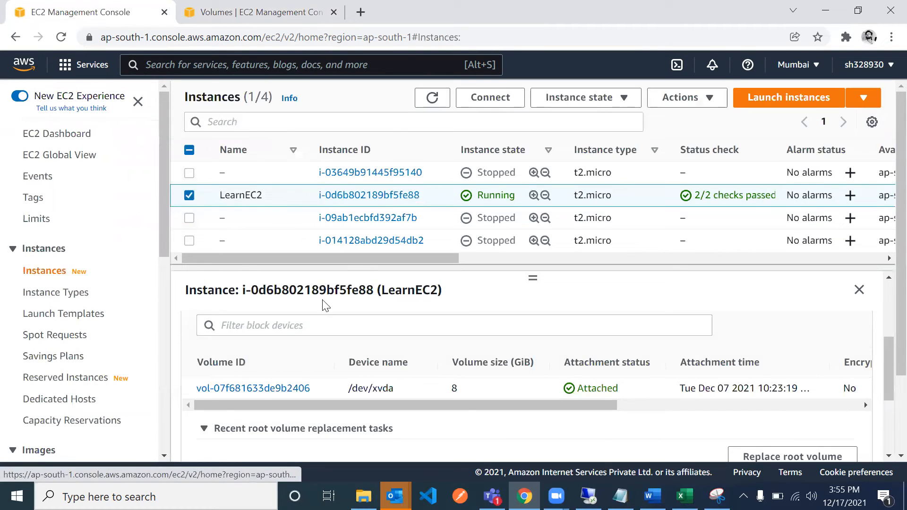
scroll(333, 397, "down", 2)
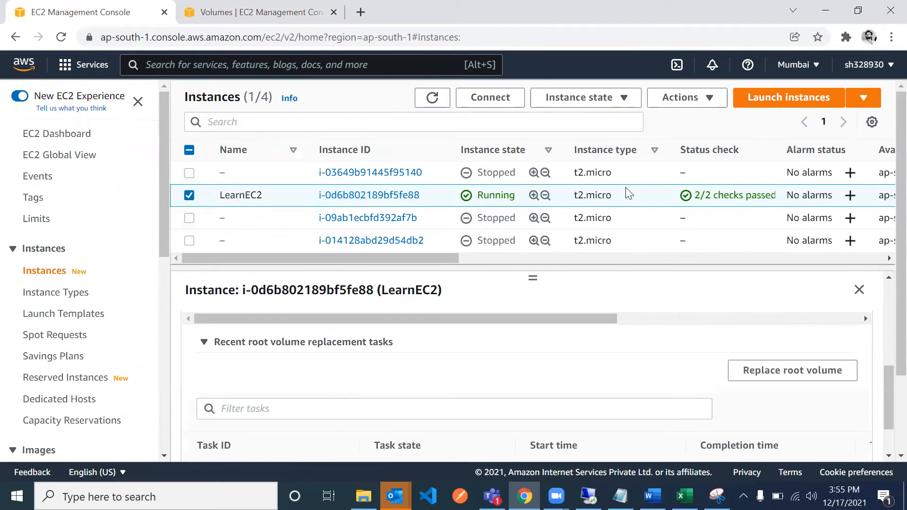
left_click(432, 97)
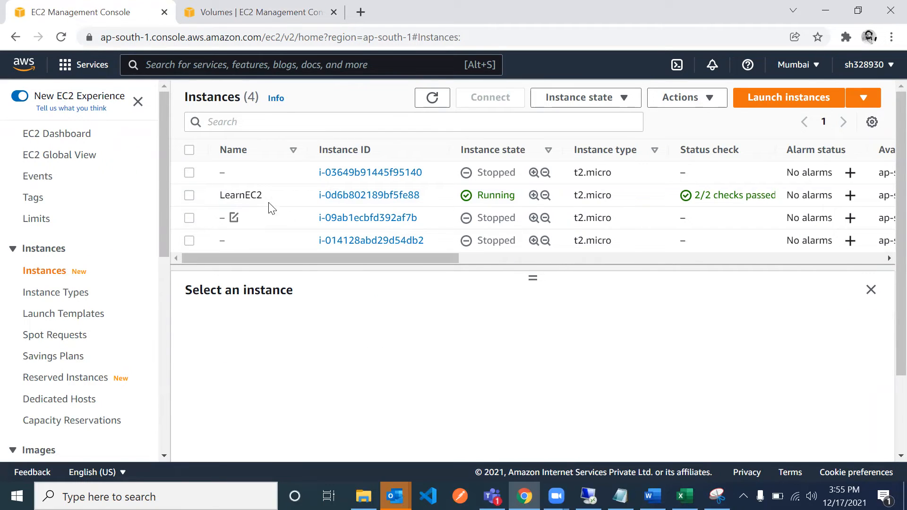
left_click(191, 196)
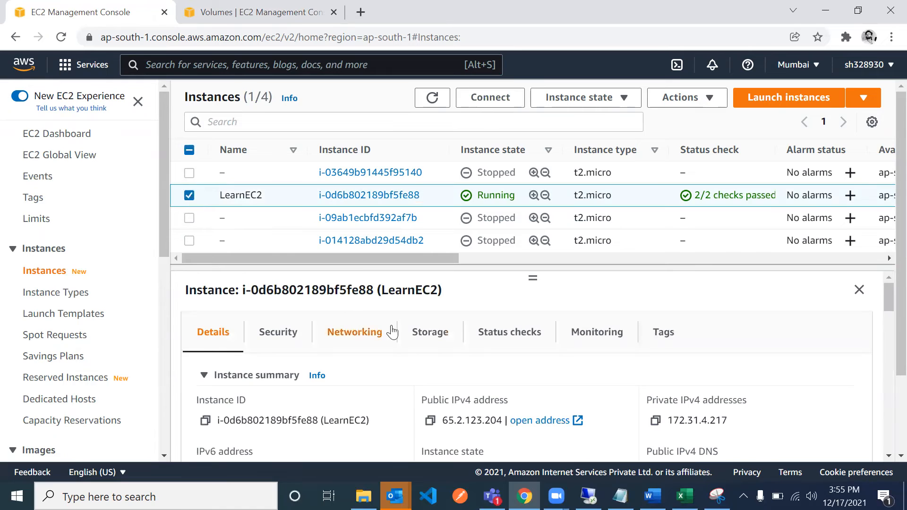
left_click(416, 336)
scroll(387, 400, "down", 4)
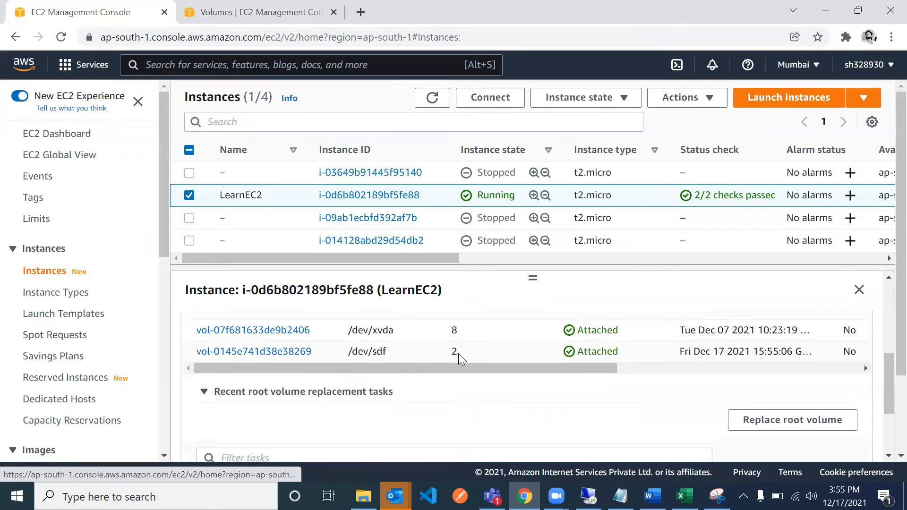
scroll(457, 350, "up", 4)
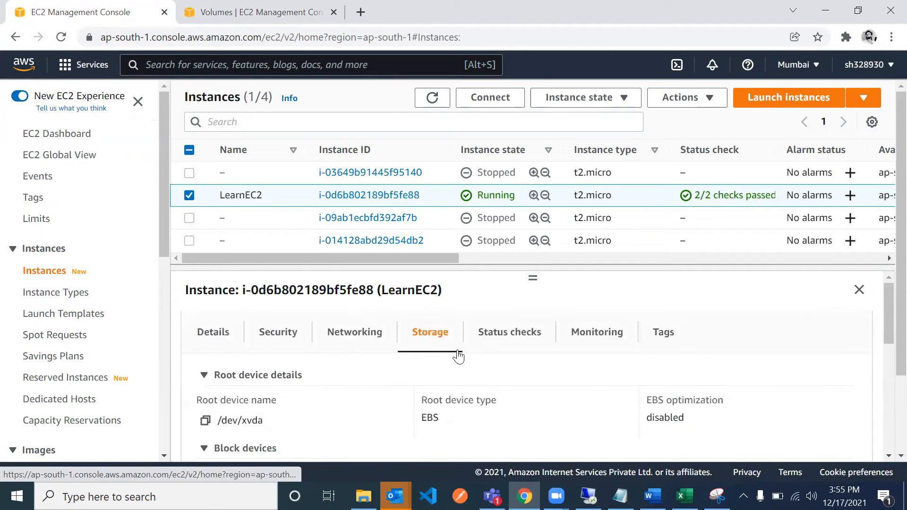
- Start creating another General Purpose SSD (gp2) volume from the volumes list and set its size to 3 GiB
left_click(237, 10)
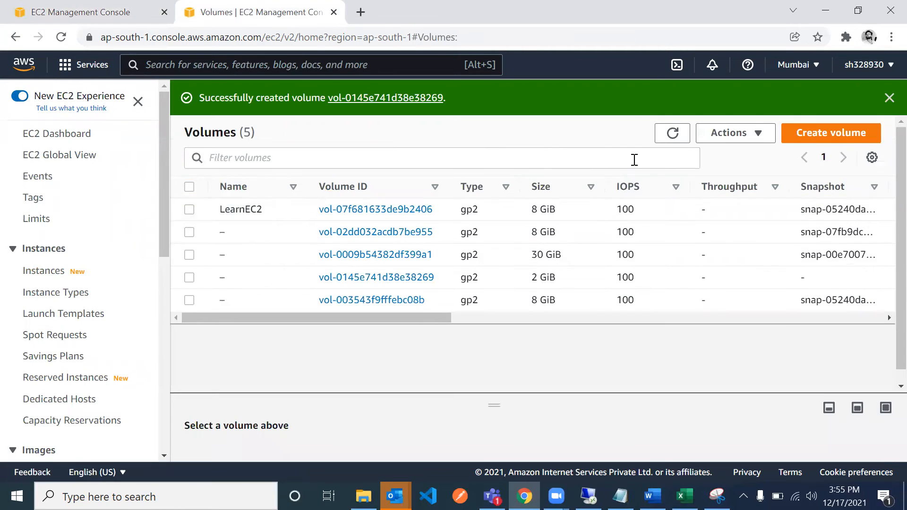
left_click(845, 134)
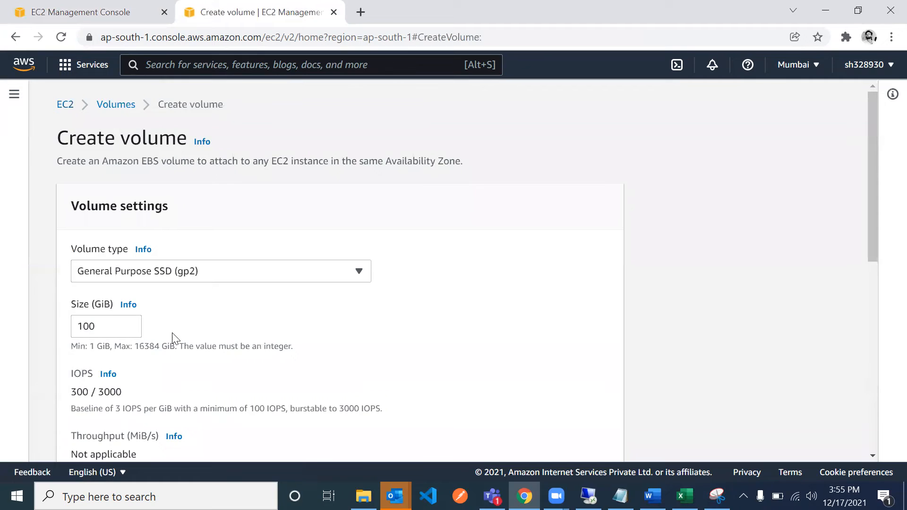
scroll(173, 339, "down", 2)
left_click(108, 212)
key("BackSpace")
key("BackSpace")
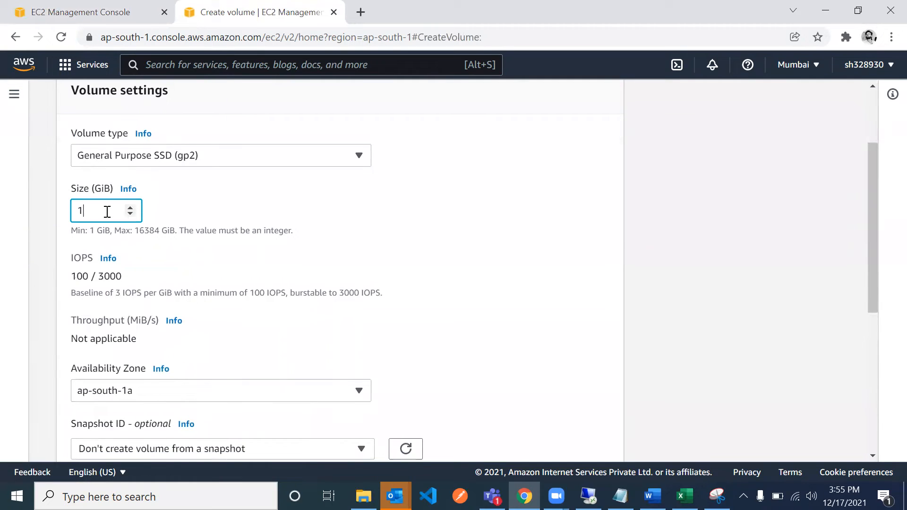
key("BackSpace")
type("3")
- Keep ap-south-1a as the availability zone, create the volume without a snapshot, encryption or tags, and return to LearnEC2's storage details
scroll(140, 408, "down", 1)
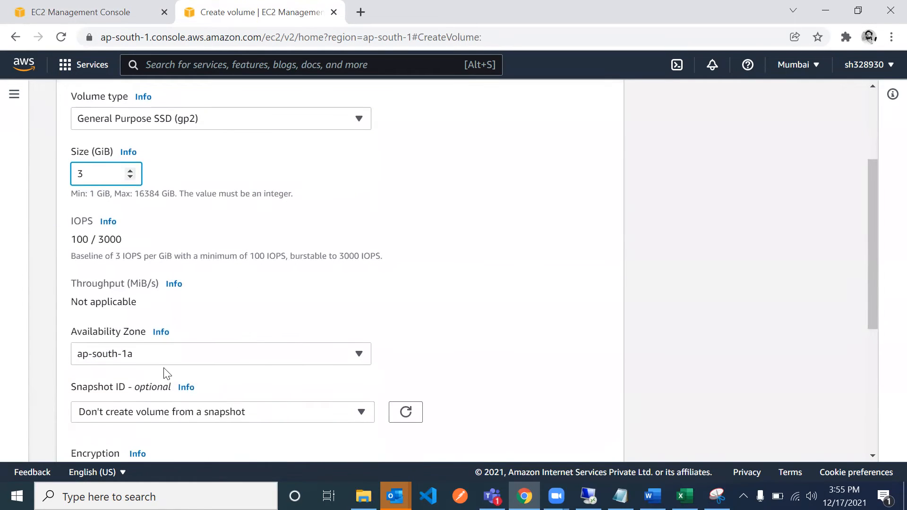
left_click(154, 356)
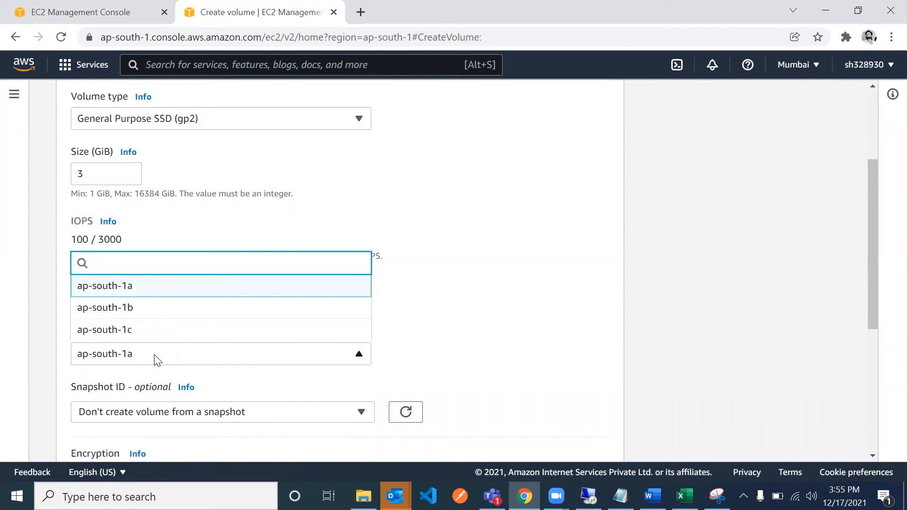
left_click(157, 360)
scroll(169, 399, "down", 5)
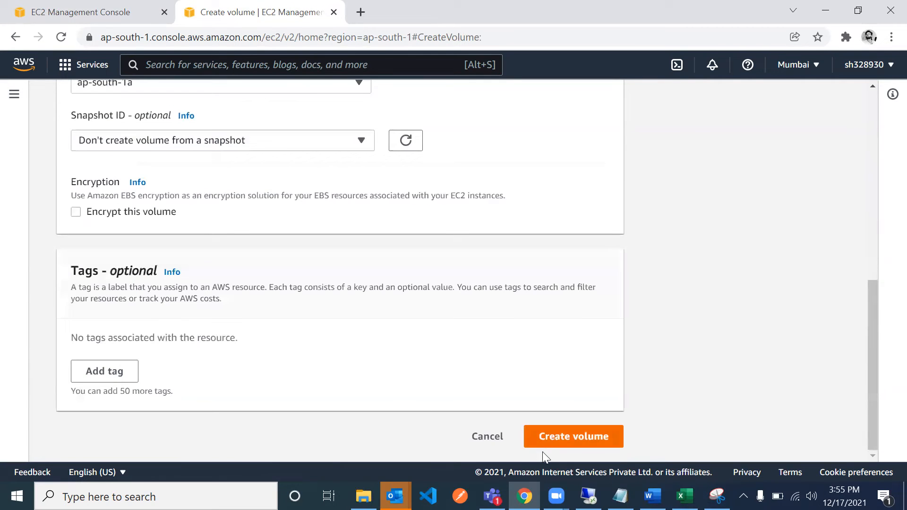
left_click(552, 437)
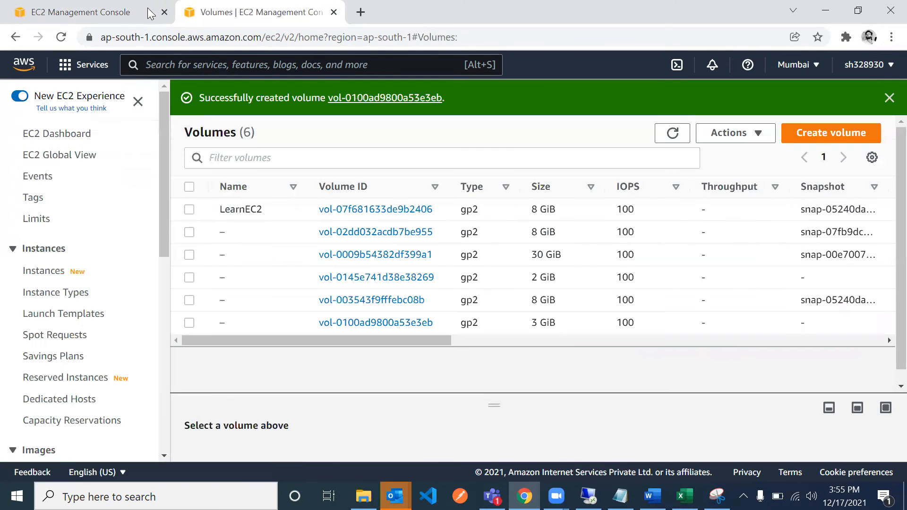
left_click(127, 10)
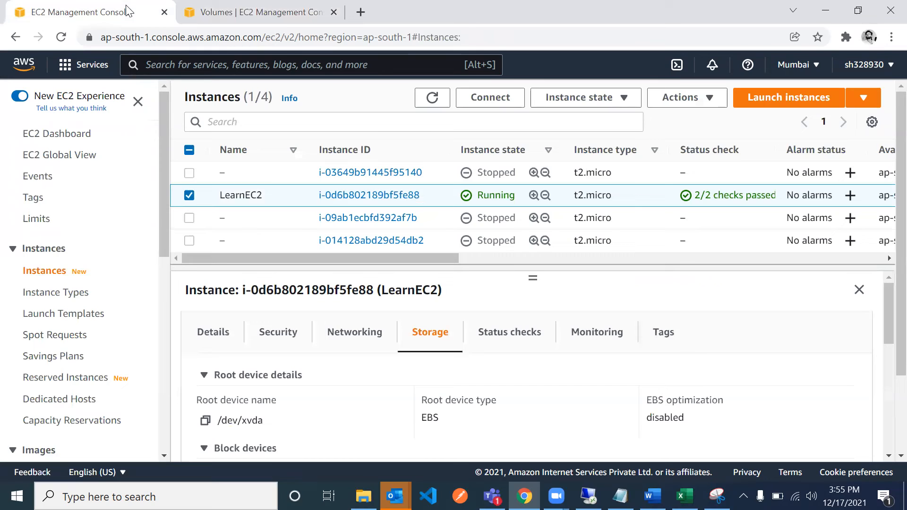
- Return to the volumes list and refresh it to update the actions available for the new 3 GiB volume
left_click(230, 18)
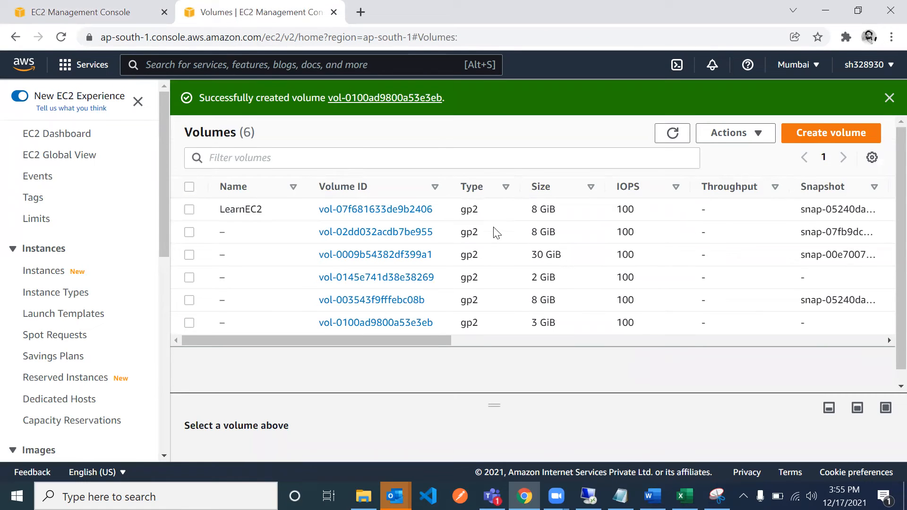
right_click(489, 325)
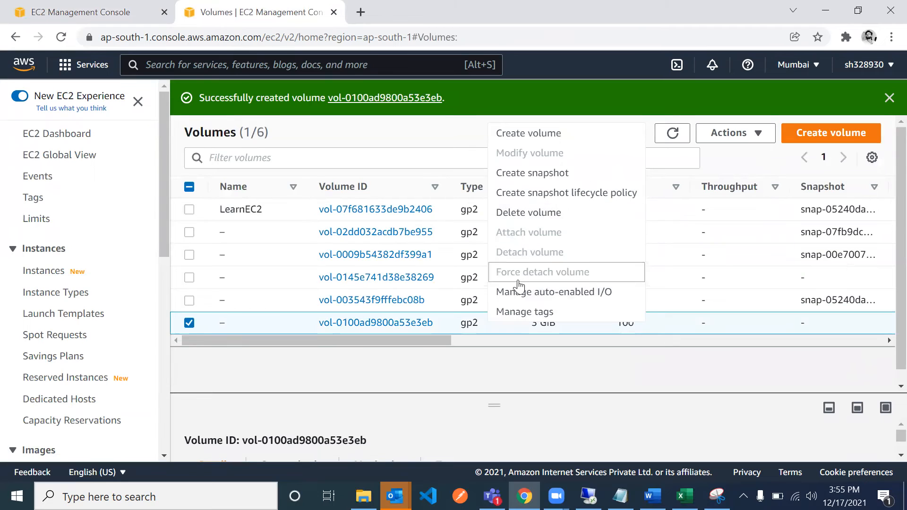
left_click(672, 144)
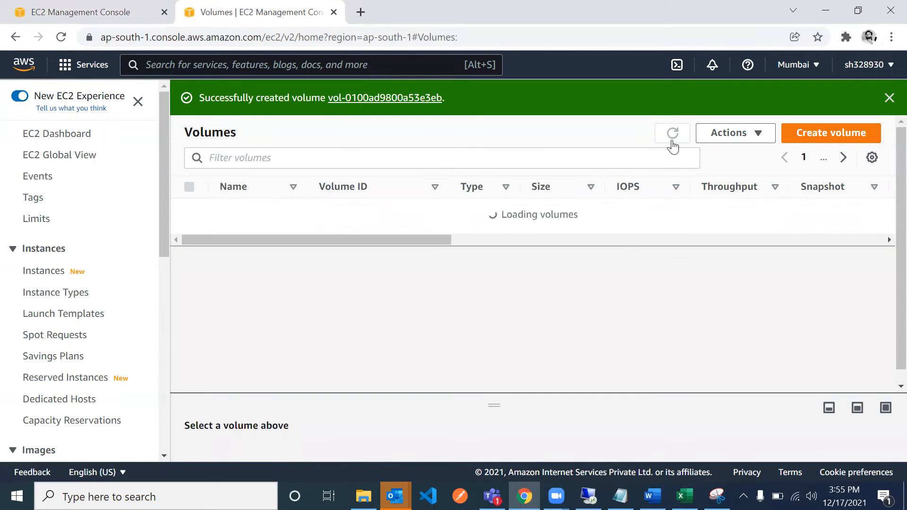
right_click(482, 325)
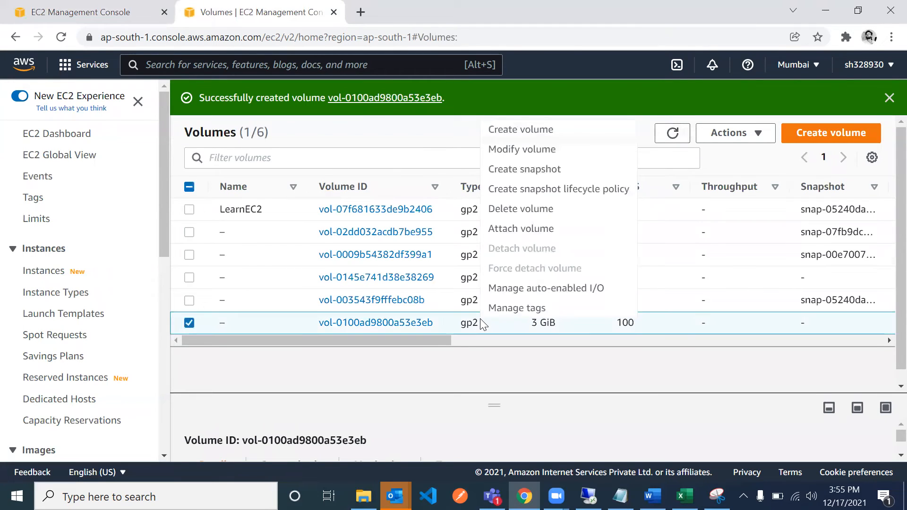
left_click(503, 231)
scroll(179, 392, "down", 1)
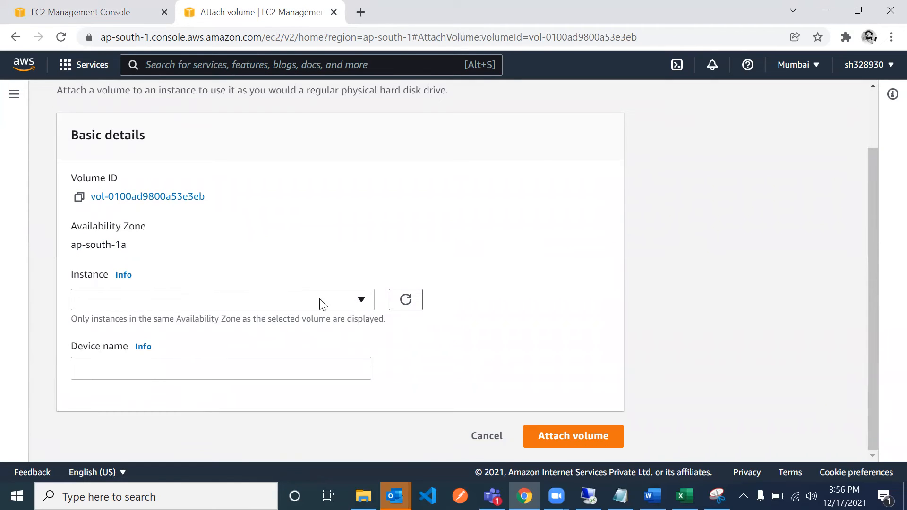
left_click(16, 37)
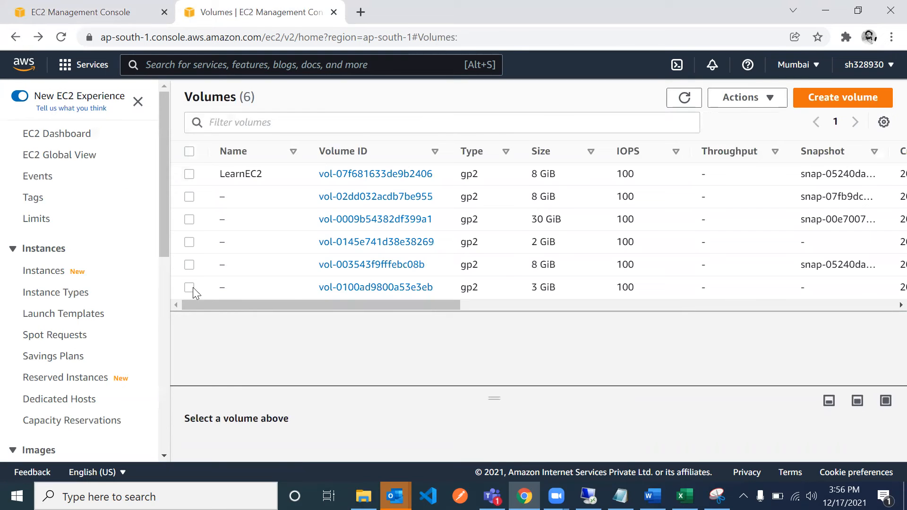
- Open the attachment form for the 3 GiB volume and check which instances are offered for its availability zone
left_click(189, 287)
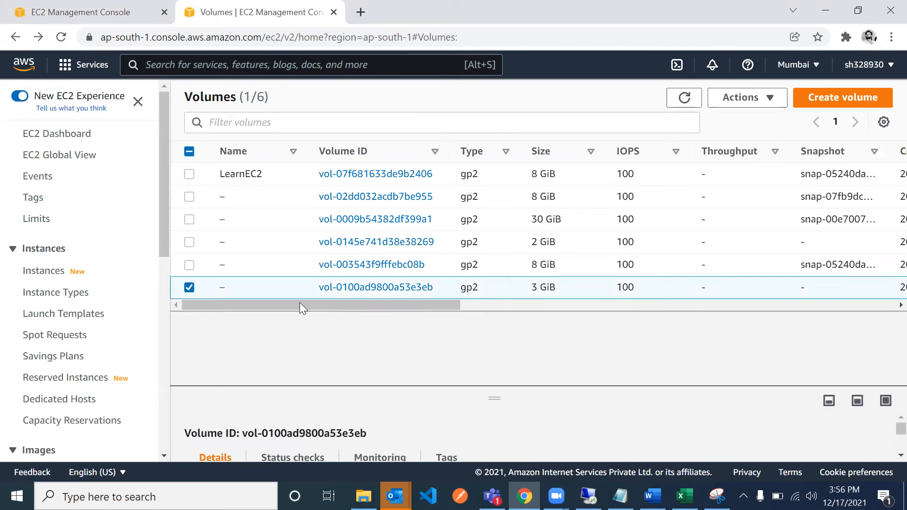
right_click(467, 287)
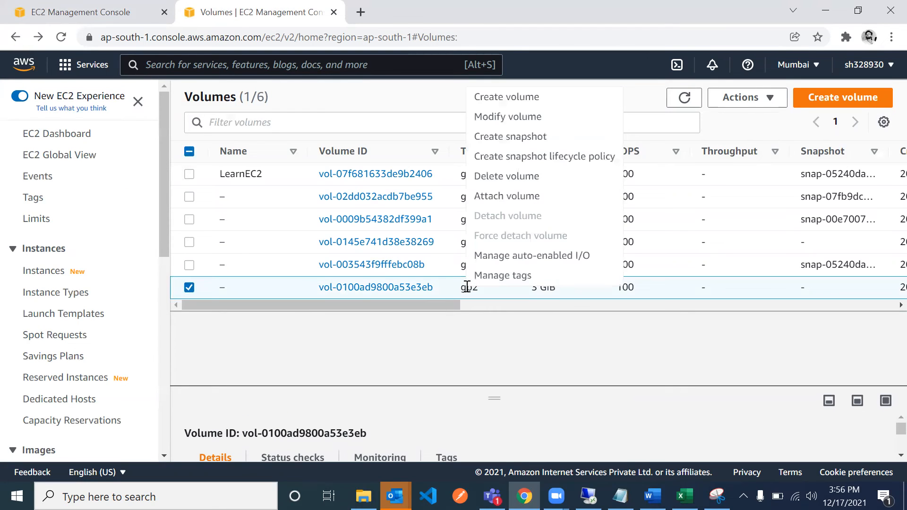
left_click(510, 195)
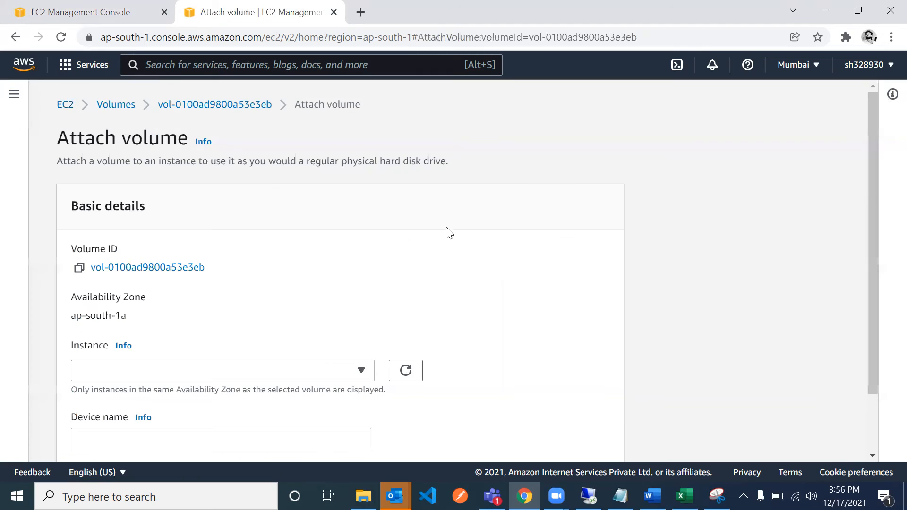
left_click(224, 377)
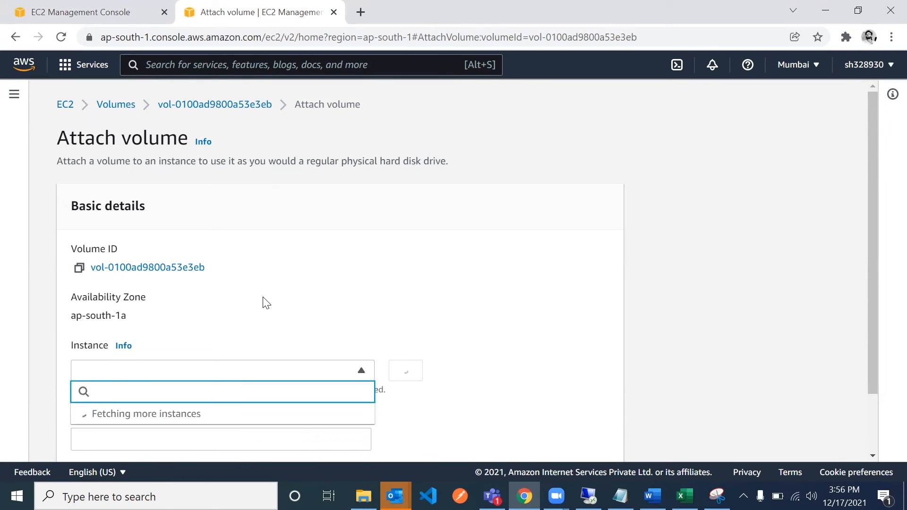
scroll(263, 302, "down", 1)
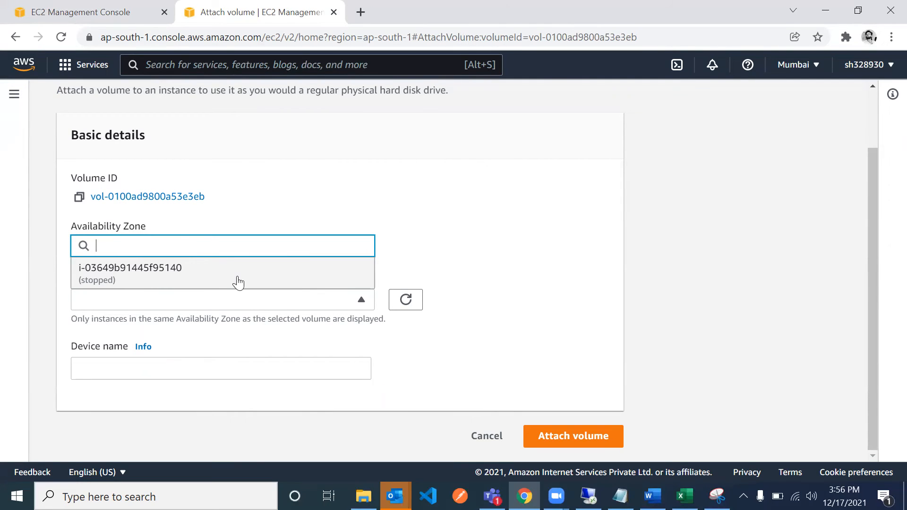
left_click(462, 253)
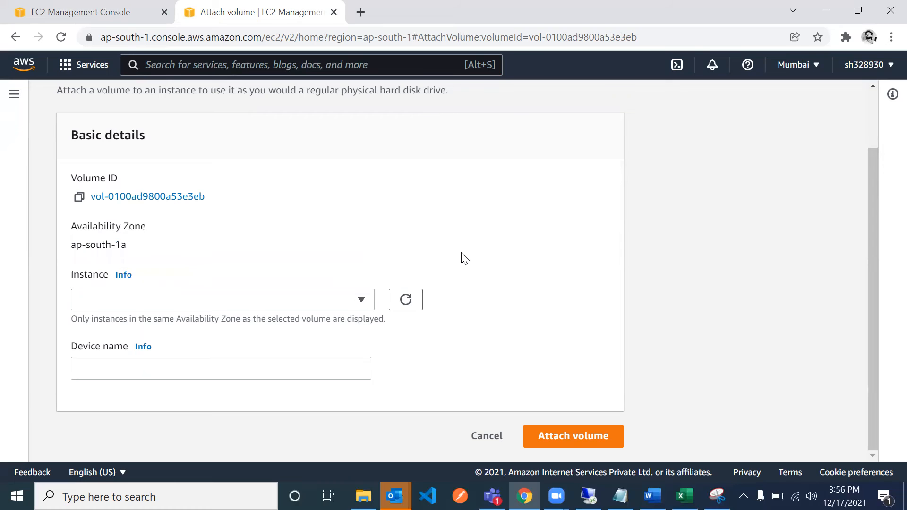
- Return to LearnEC2's storage details and check the Delete on termination setting of each attached block device
left_click(127, 11)
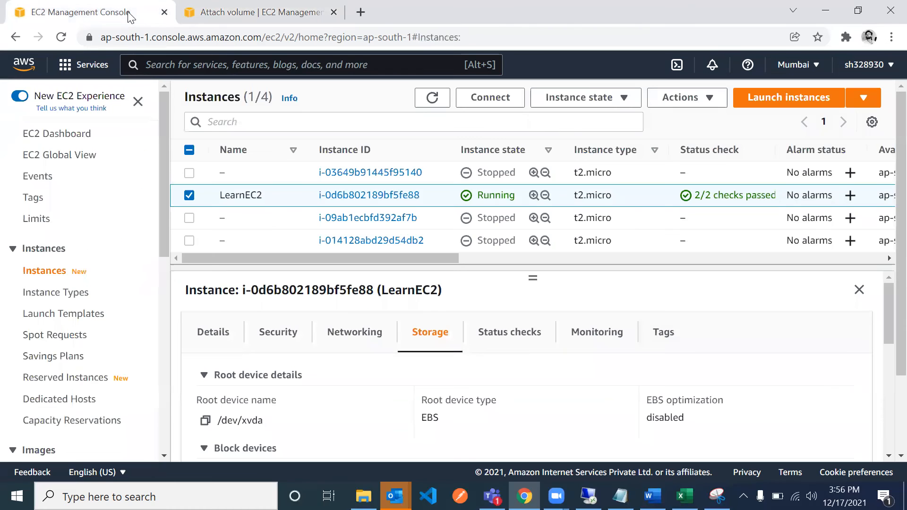
left_click(567, 104)
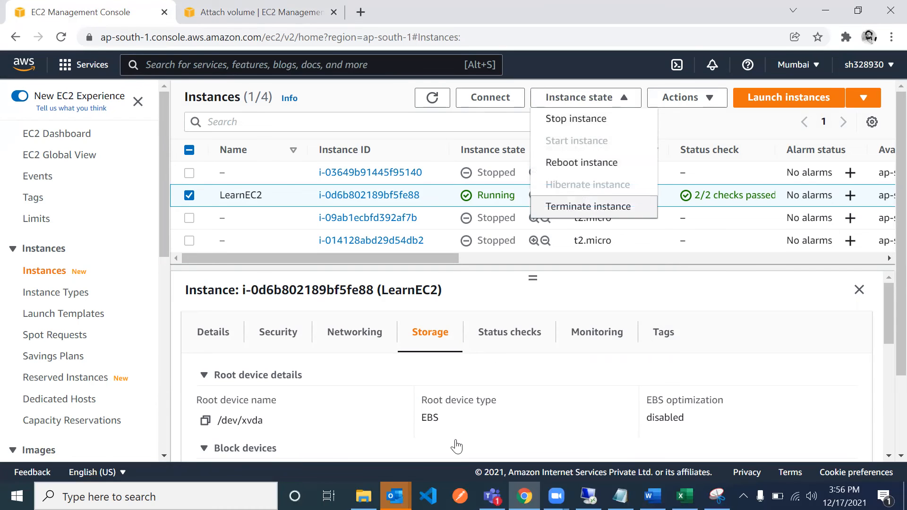
scroll(457, 446, "down", 3)
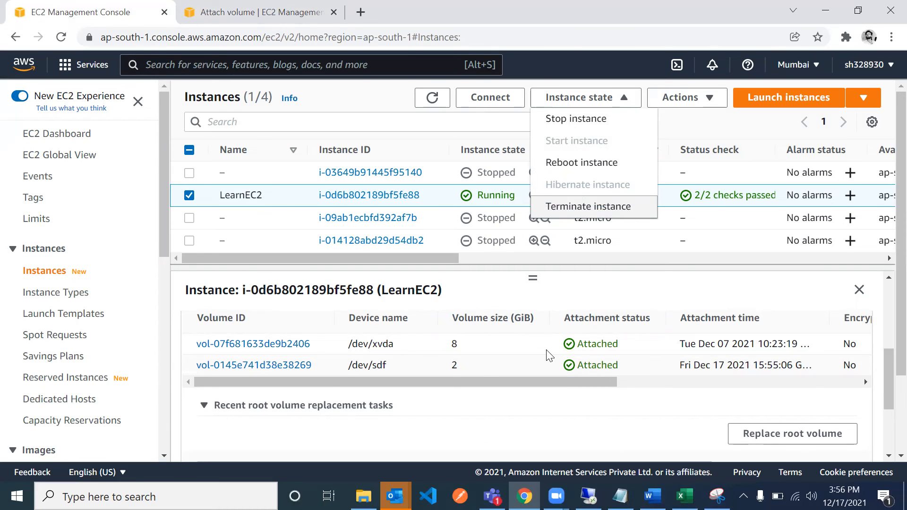
scroll(548, 355, "right", 8)
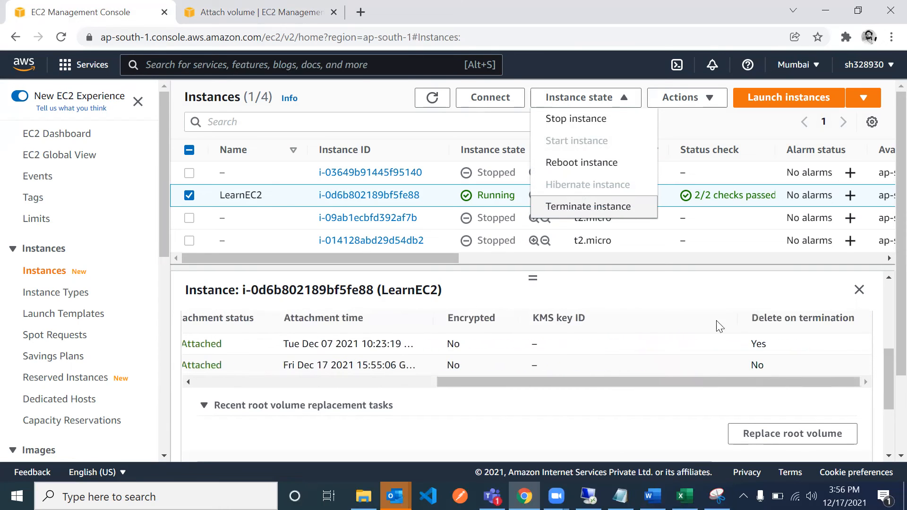
double_click(757, 344)
- Terminate the LearnEC2 instance and confirm the termination
left_click(572, 100)
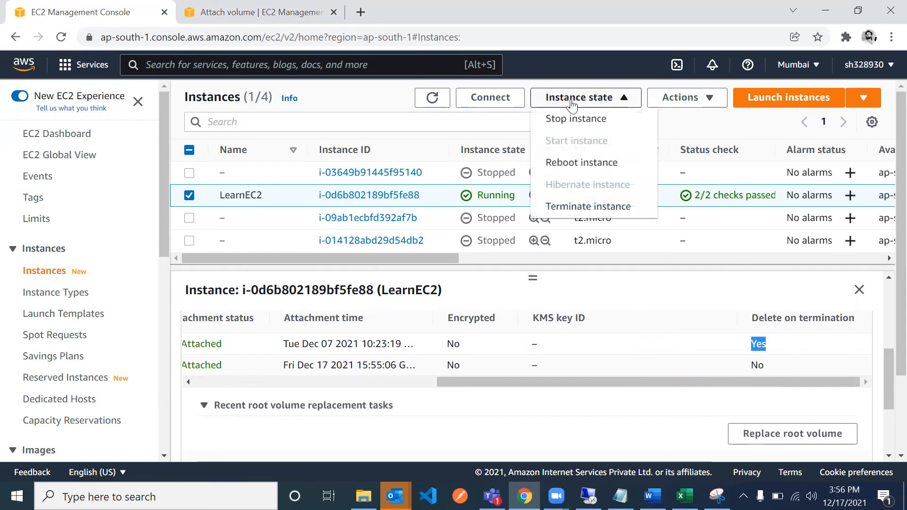
left_click(575, 208)
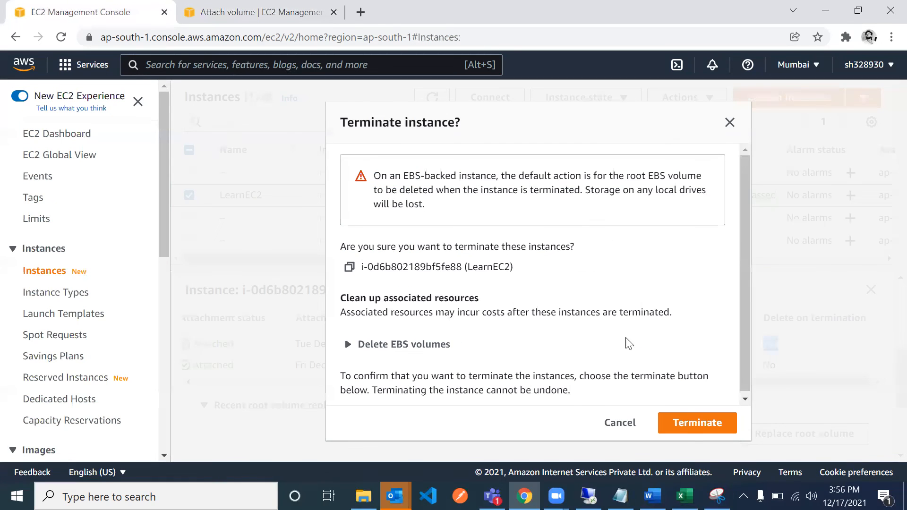
left_click(695, 427)
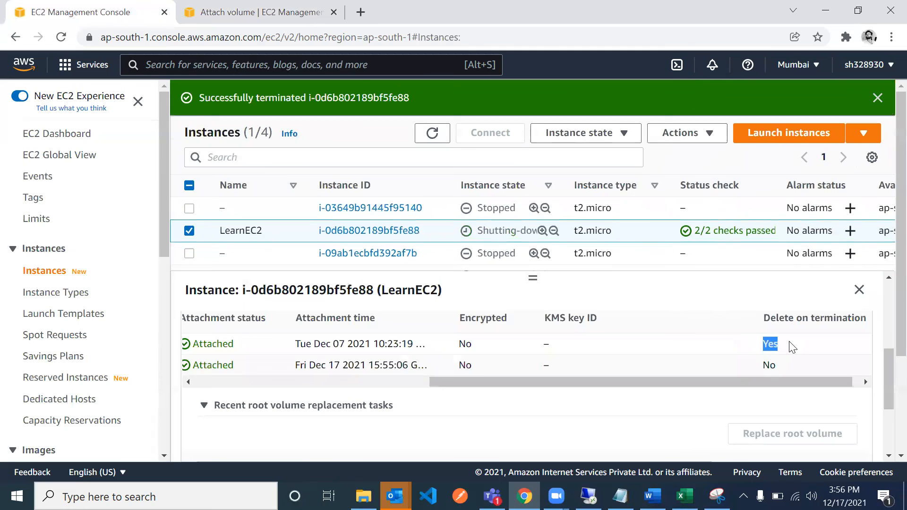
- Compare LearnEC2's volume sizes with their Delete on termination settings again and refresh the instances list
left_click(786, 343)
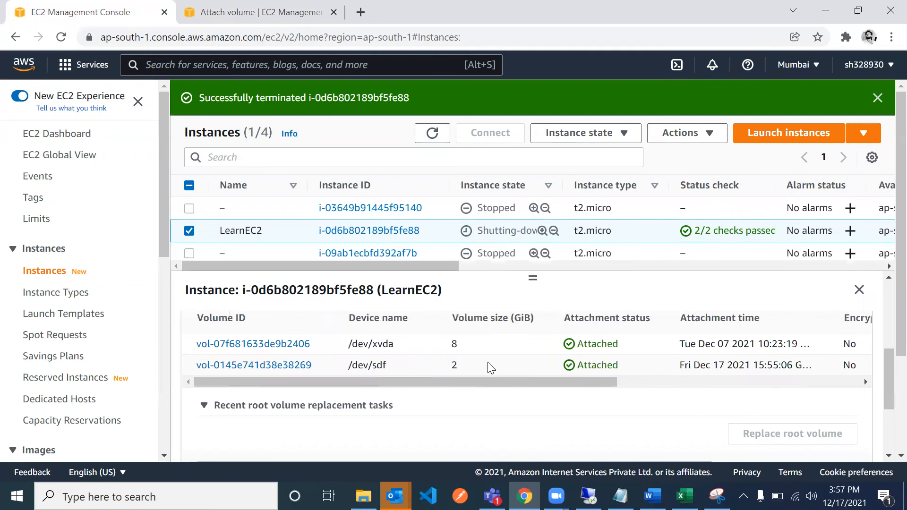
scroll(442, 341, "right", 6)
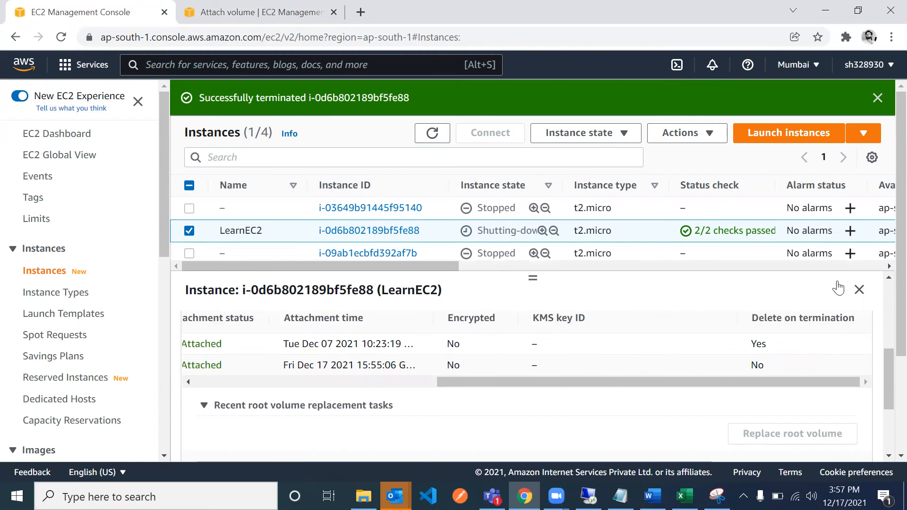
left_click(432, 142)
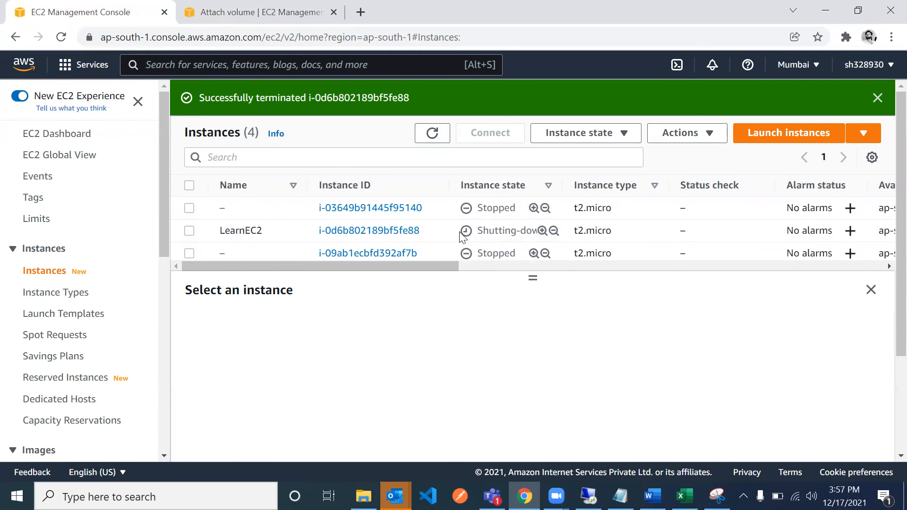
- Go back to the volumes list, refresh it and check each volume's state, availability zone and attached instance
left_click(221, 14)
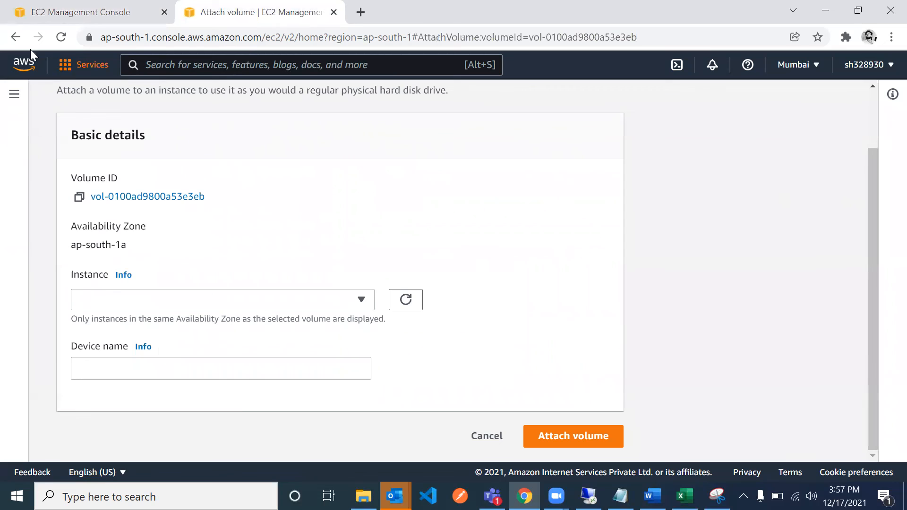
left_click(6, 36)
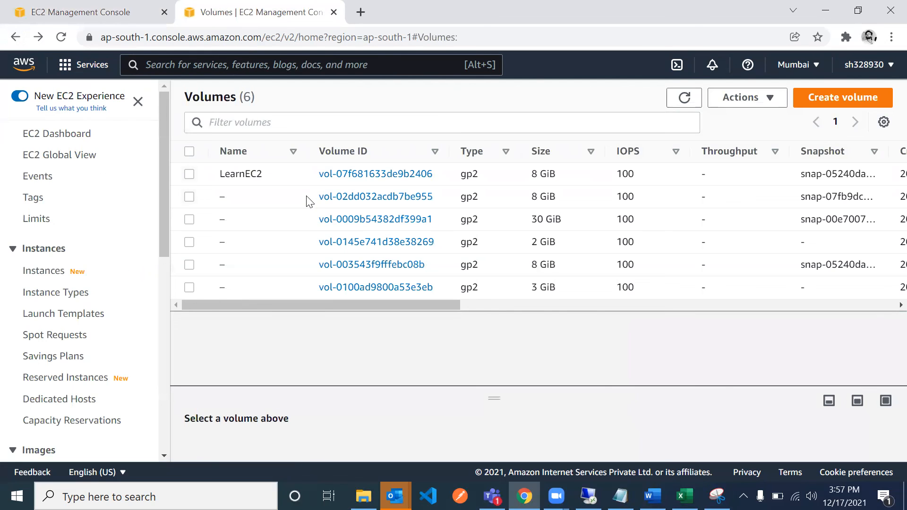
scroll(608, 196, "right", 10)
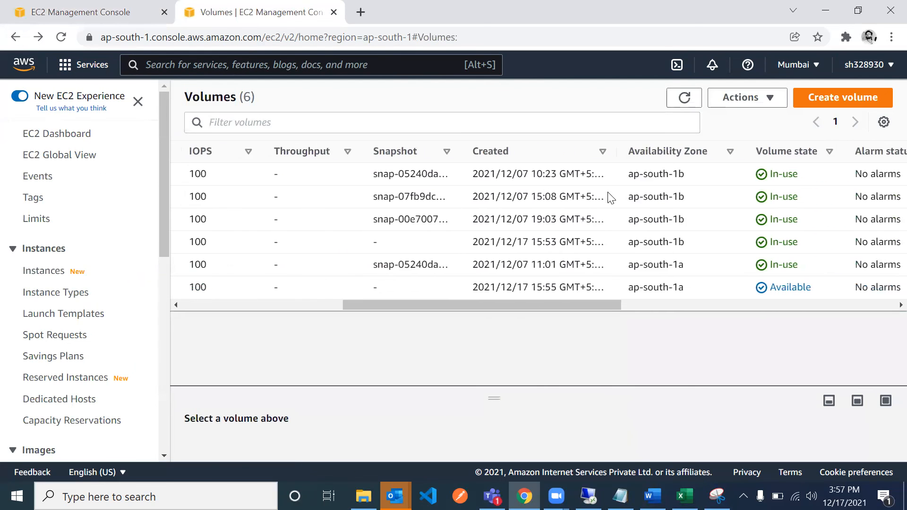
left_click(684, 98)
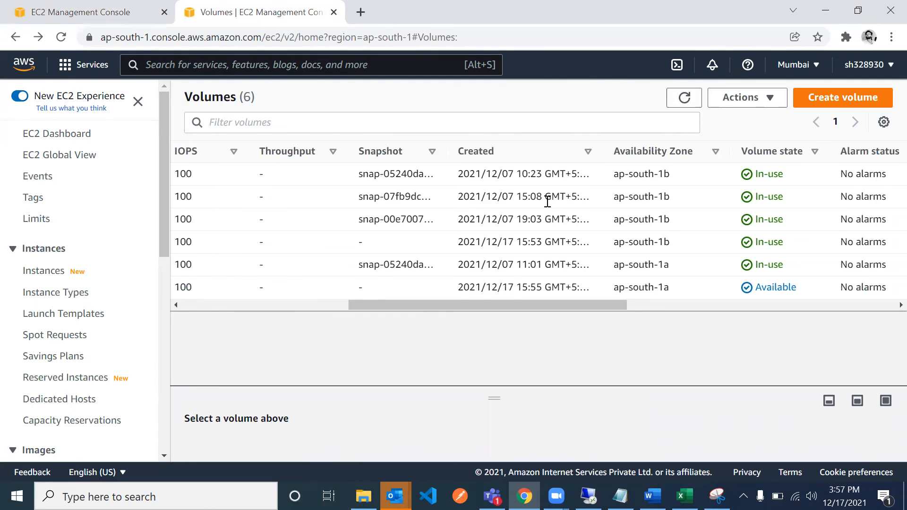
scroll(547, 201, "left", 10)
scroll(547, 201, "right", 10)
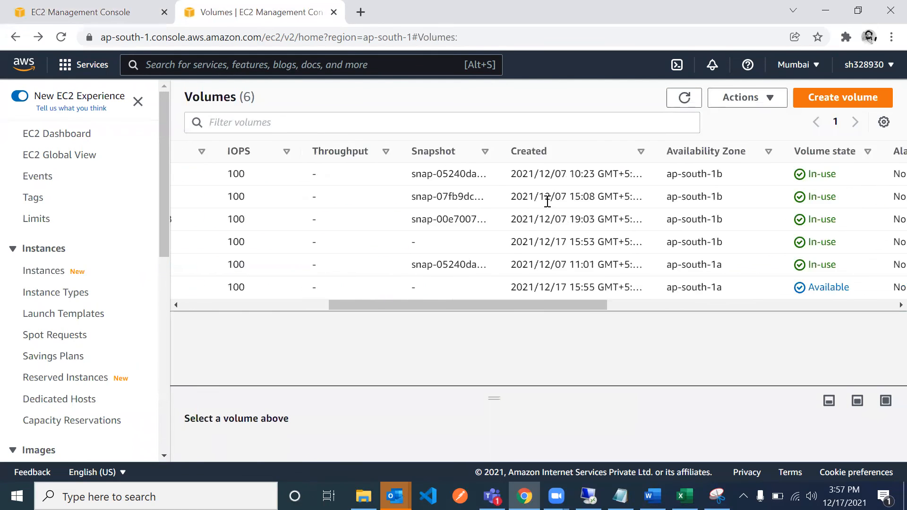
scroll(547, 203, "right", 6)
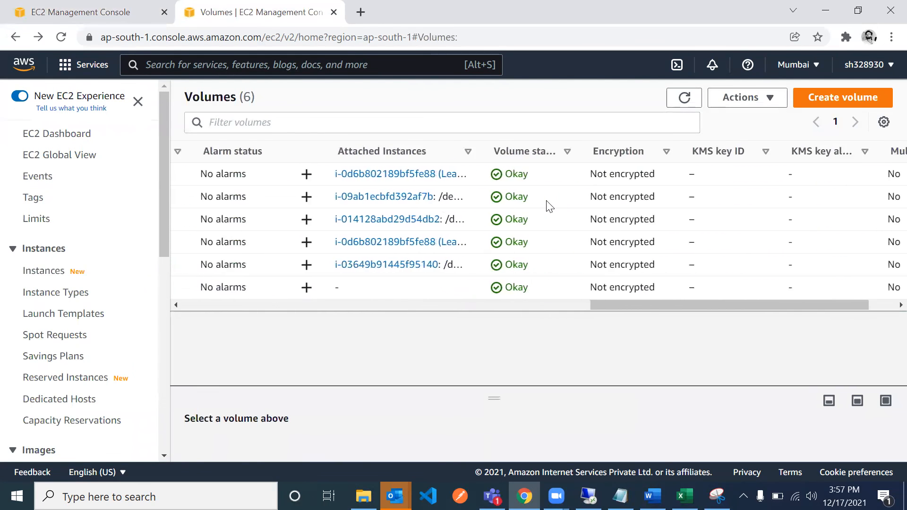